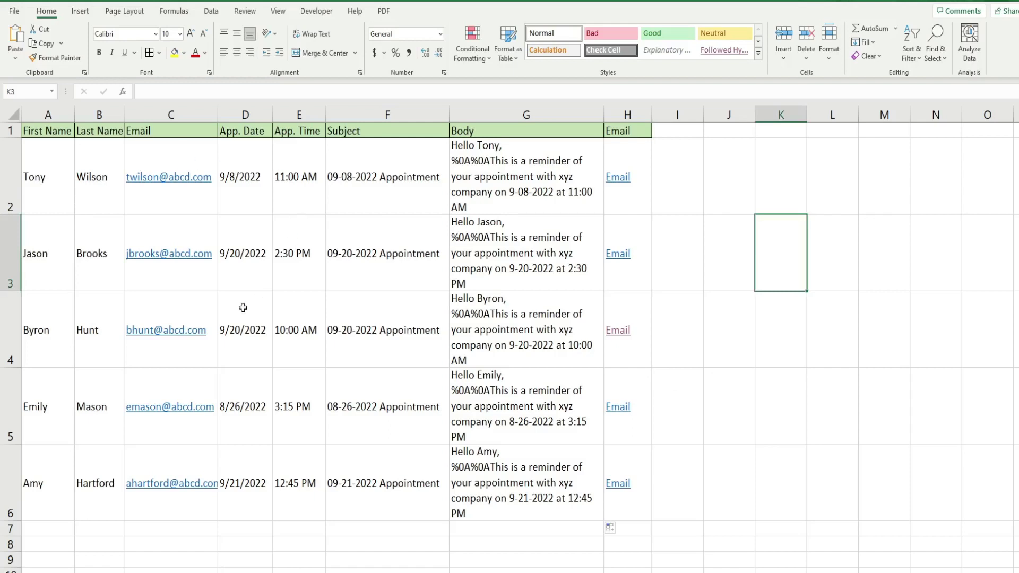
- Review the First Name, Last Name, Email, App. Date and App. Time columns
left_click(48, 114)
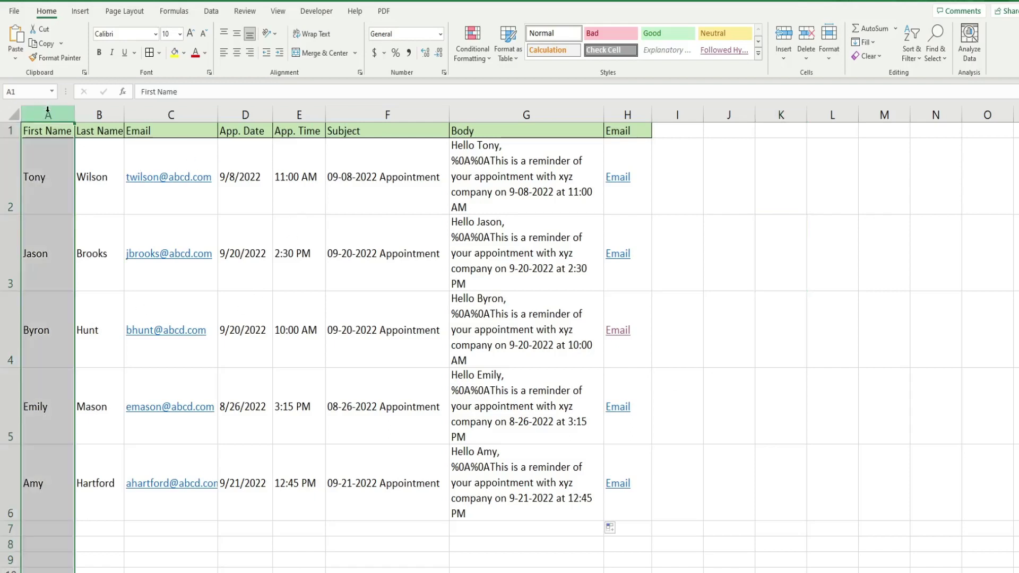
left_click(96, 116)
left_click(190, 115)
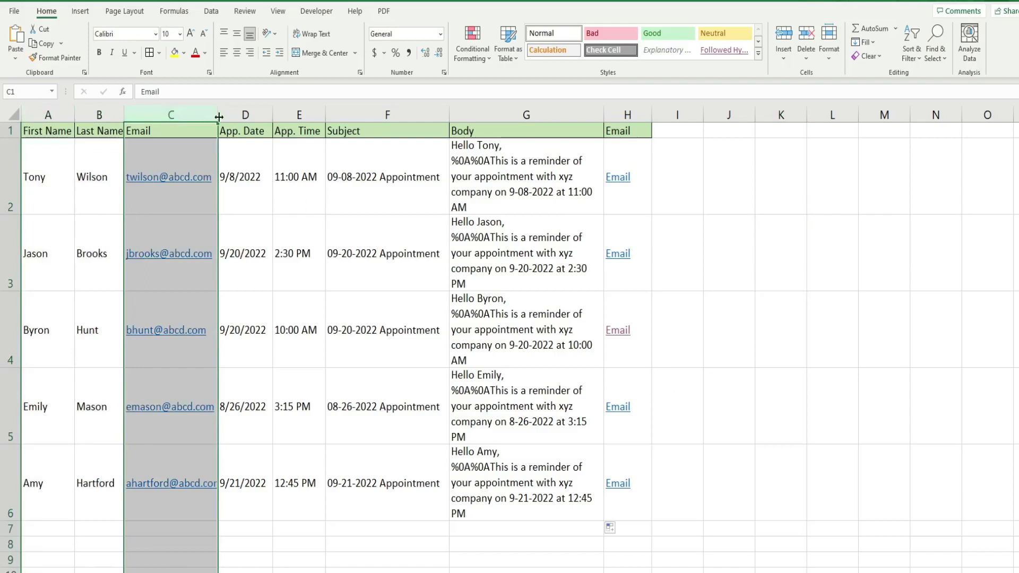
left_click(257, 115)
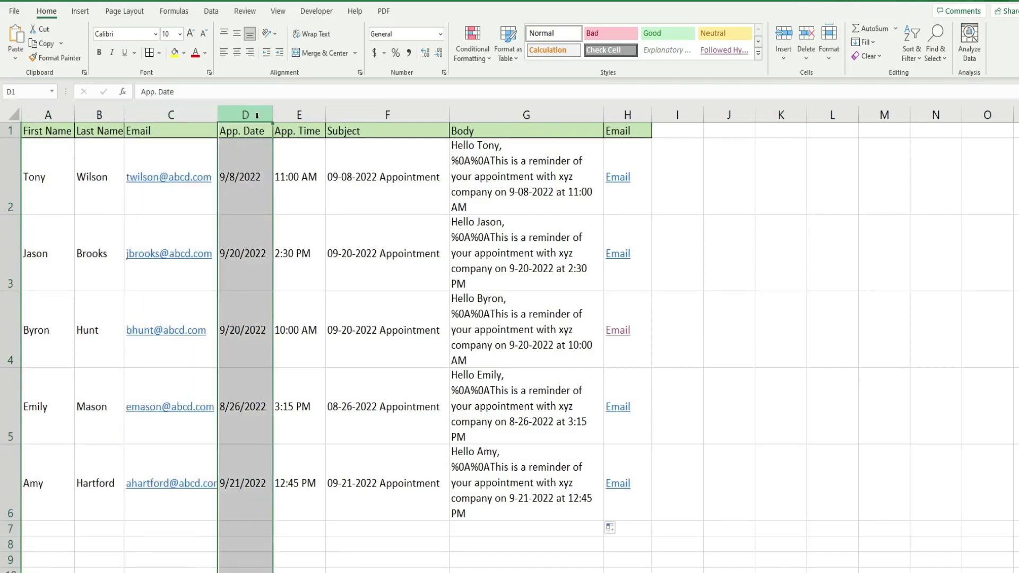
left_click(297, 115)
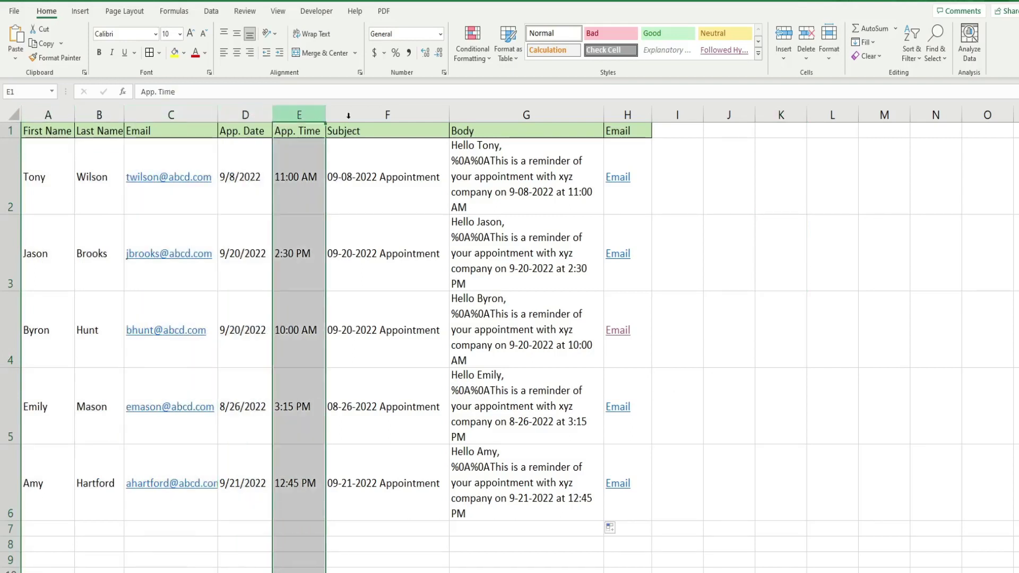
- Inspect the Subject formula in F2 and Body formula in G2, then follow row 3's Email link
left_click(384, 162)
left_click(487, 172)
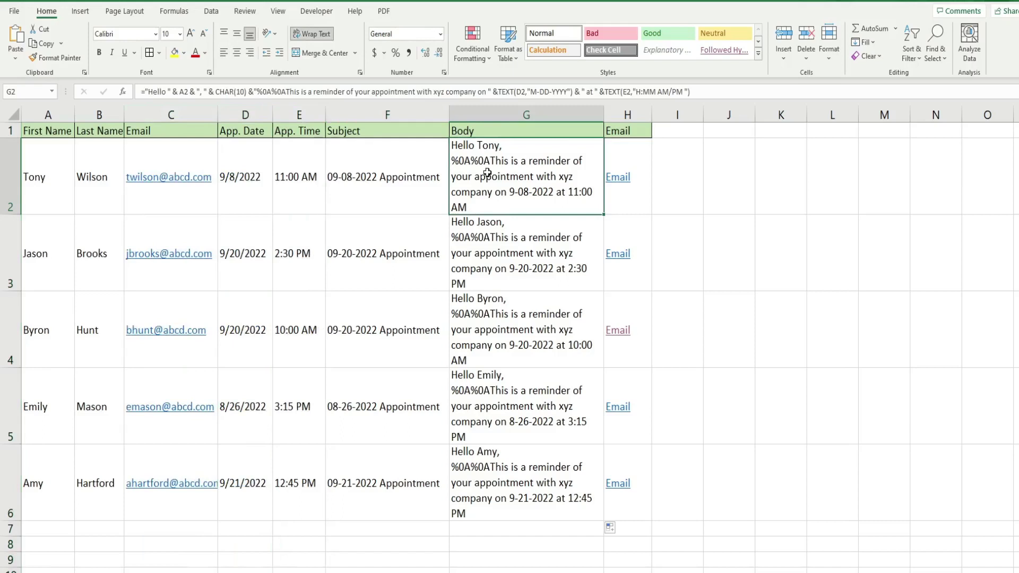
left_click(343, 170)
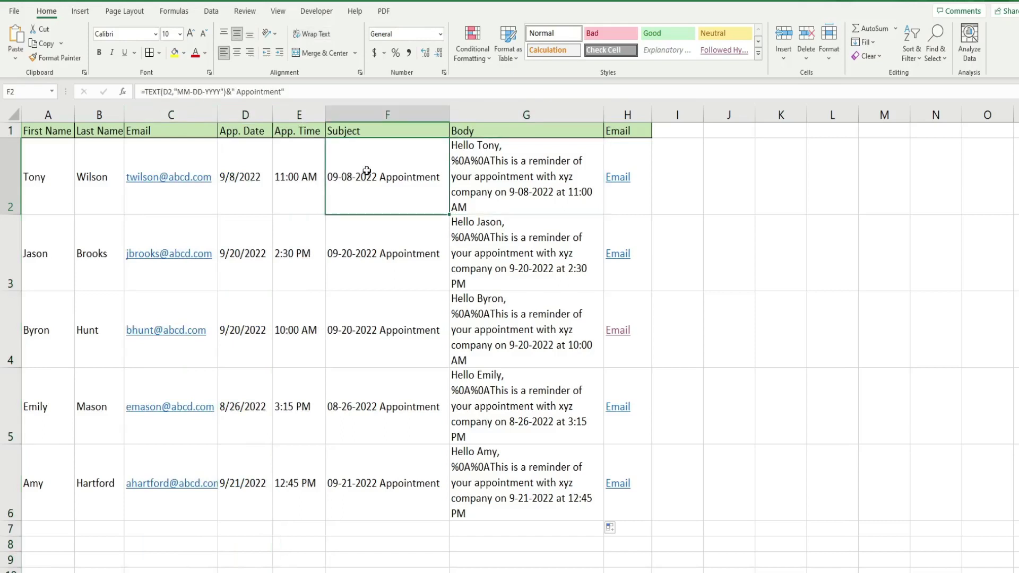
left_click(510, 179)
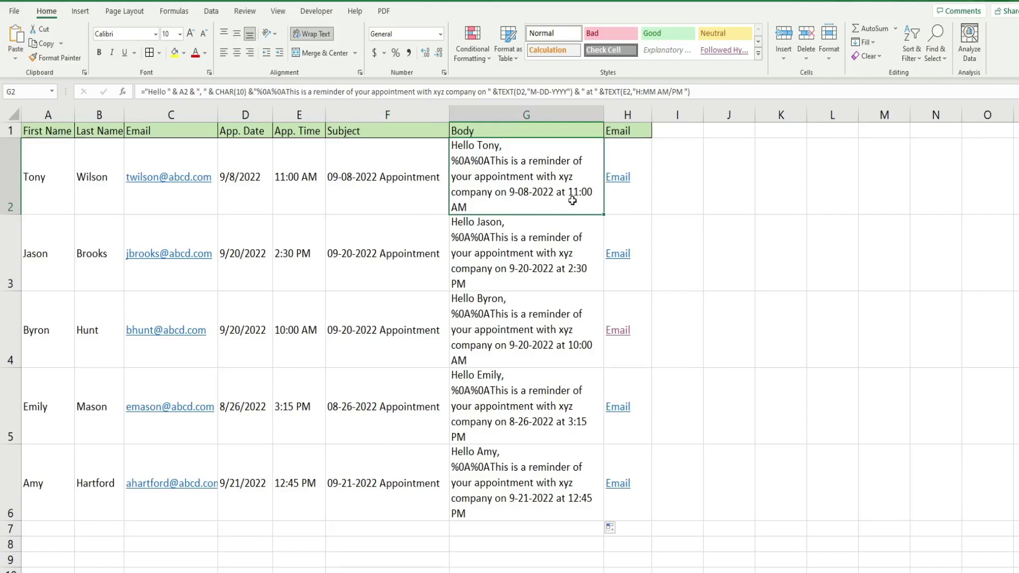
left_click(764, 289)
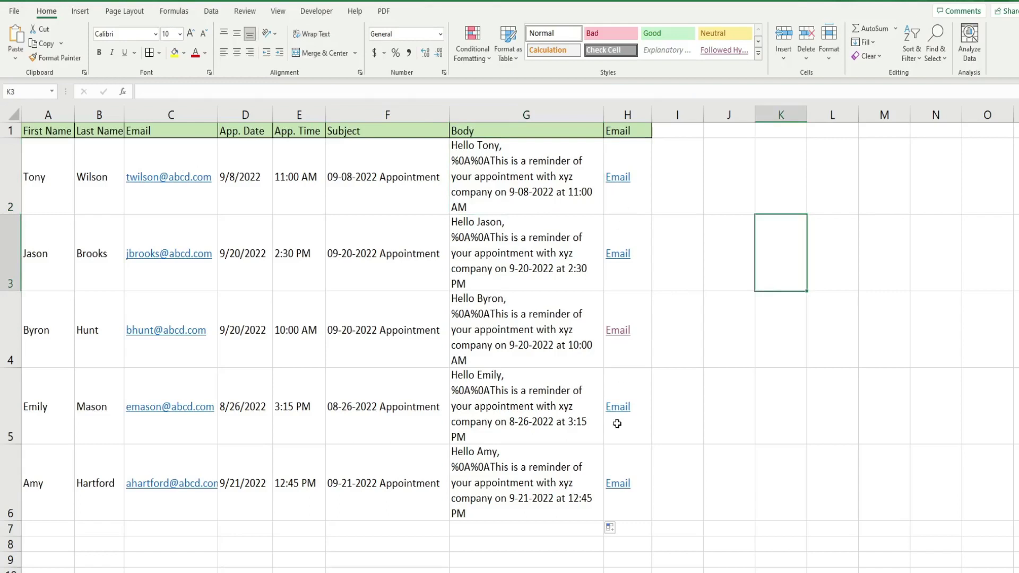
left_click(624, 264)
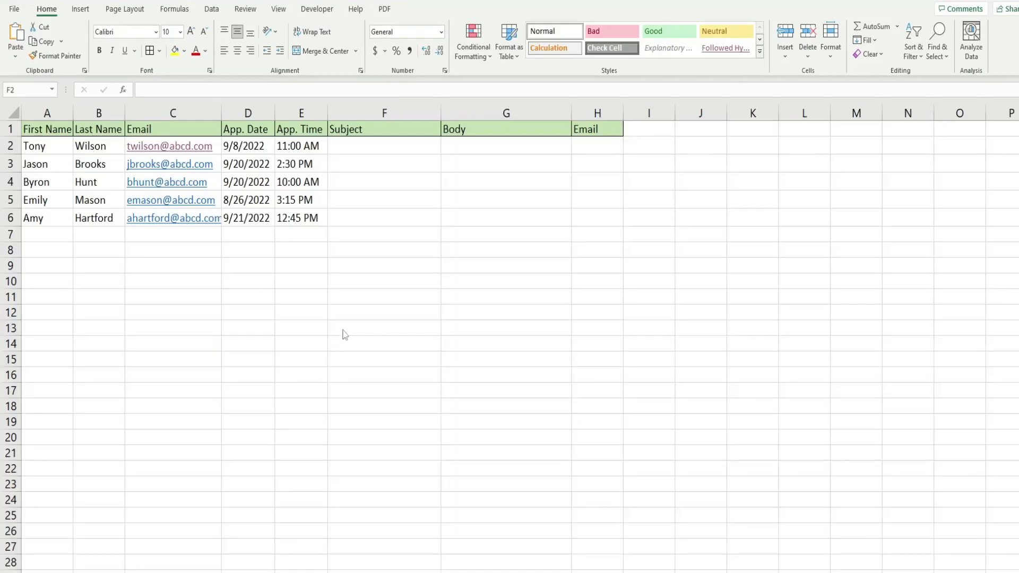
- Enter =TEXT(D2,"M-DD-YYYY") in Subject cell F2
left_click(366, 146)
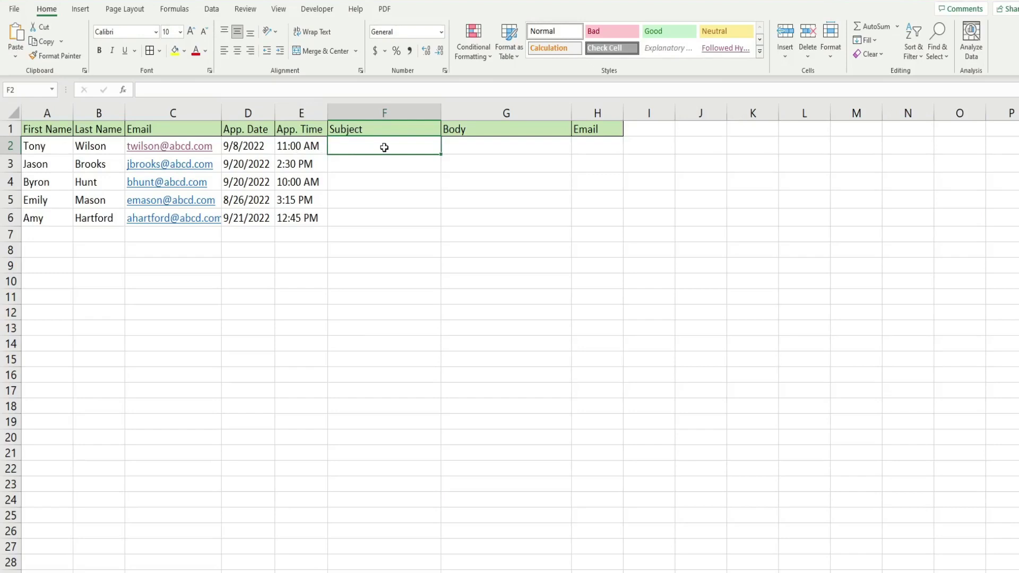
type("=")
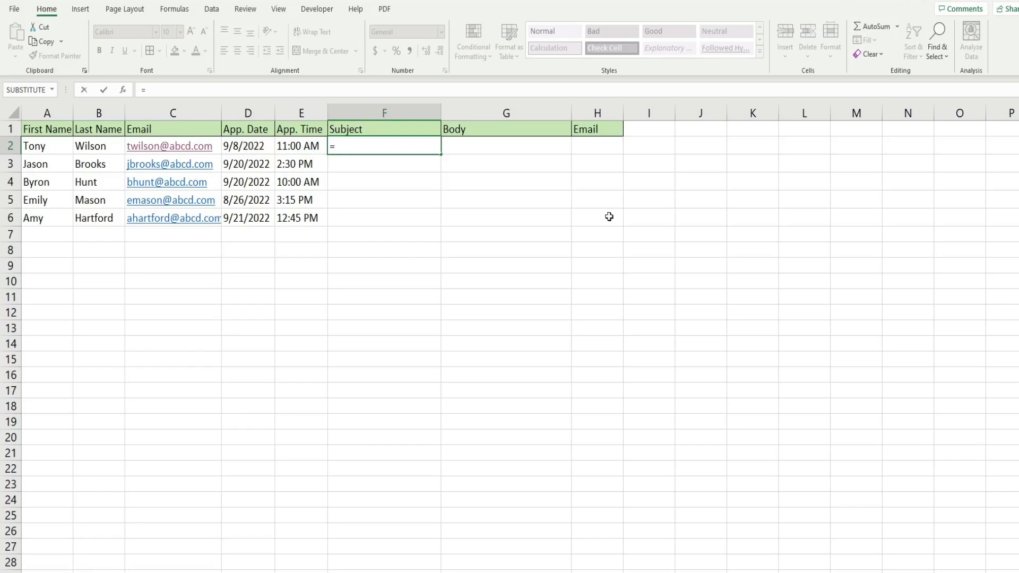
type("Text")
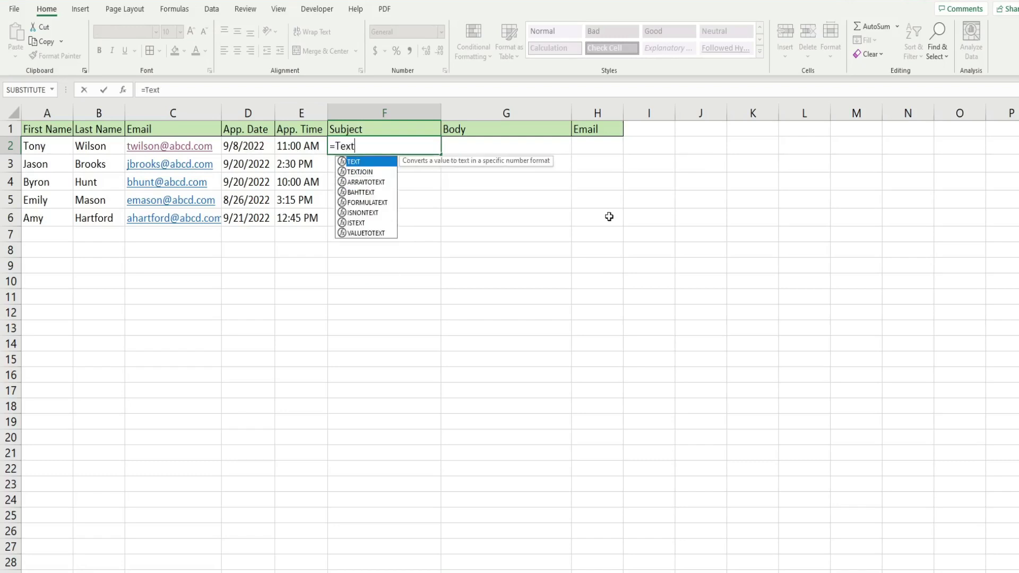
type("(")
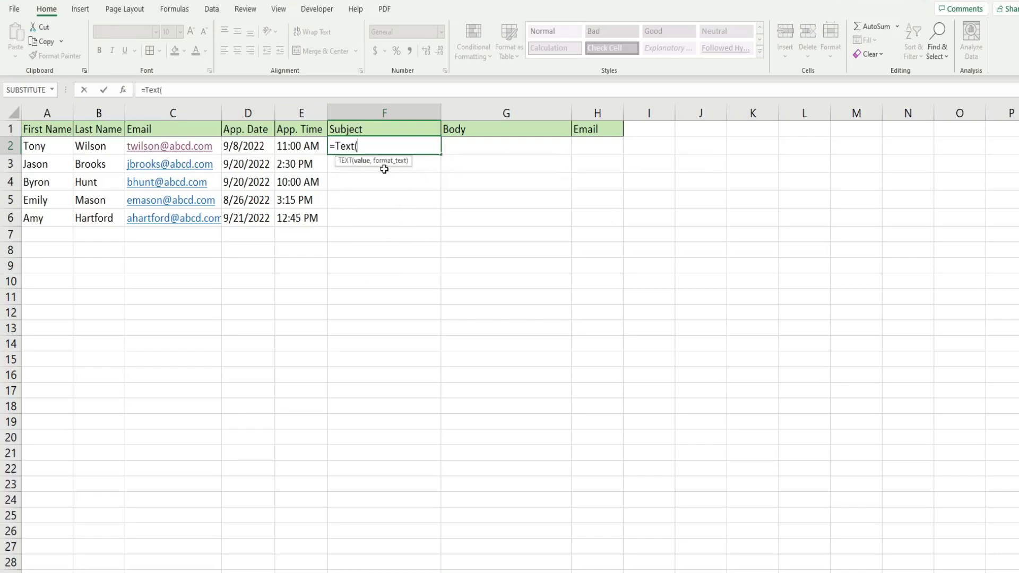
left_click(257, 148)
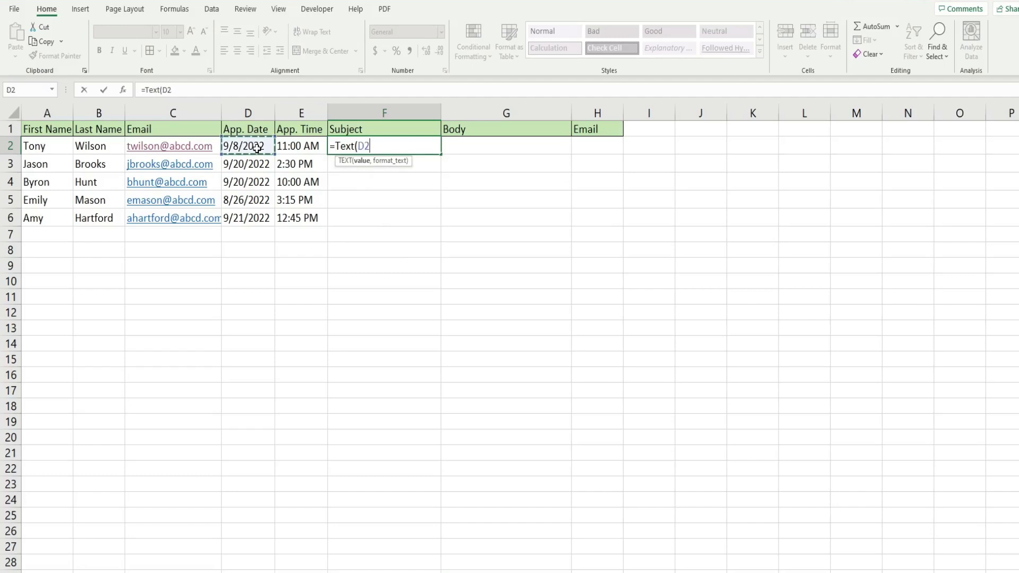
type(".")
type(",\"")
type("M")
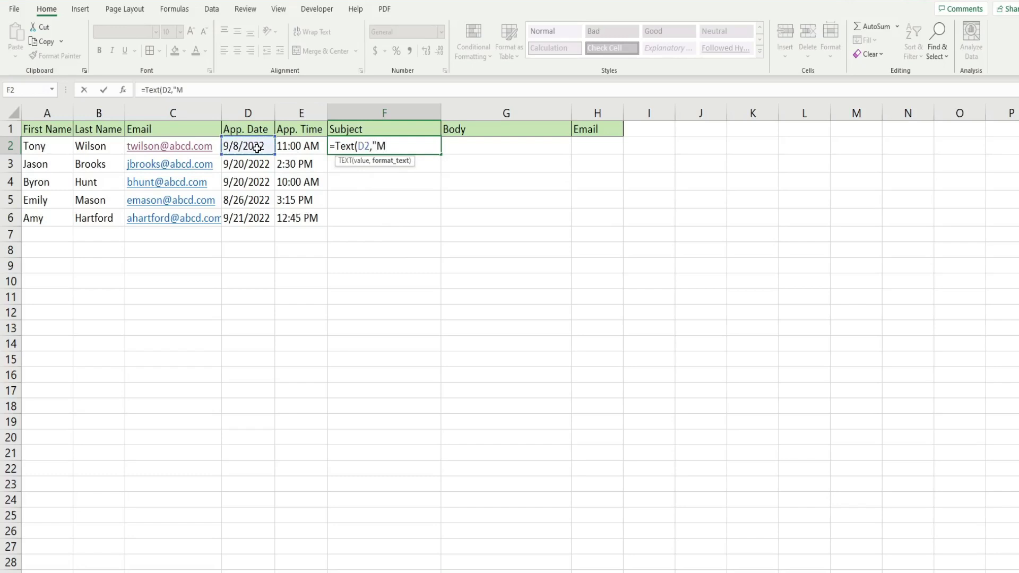
type("-DD-YYYY\")")
key("Return")
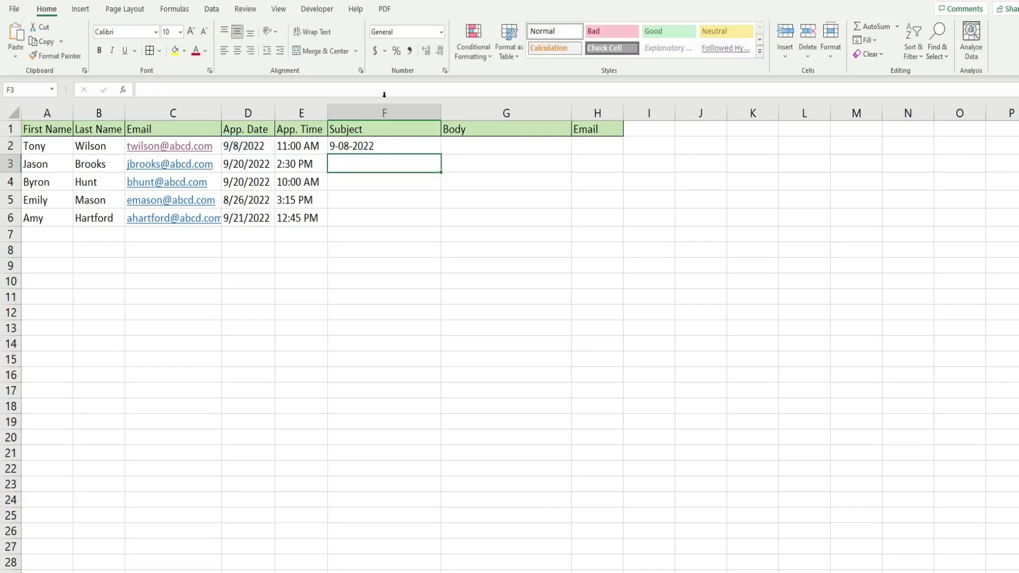
- Append & " Appointment" to F2's formula and fill it down to F6
left_click(388, 141)
key("F2")
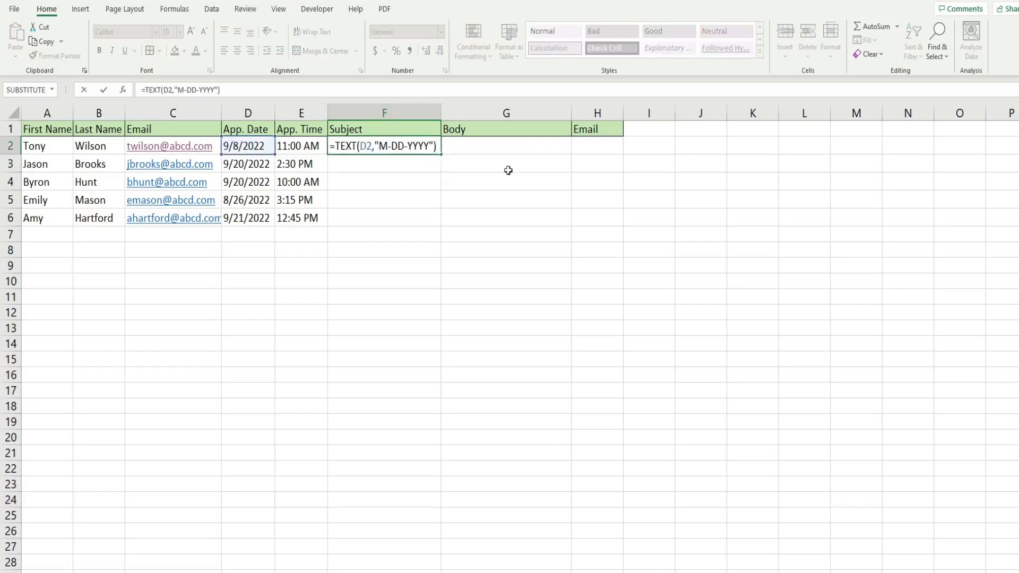
type("& \"")
type("Appo")
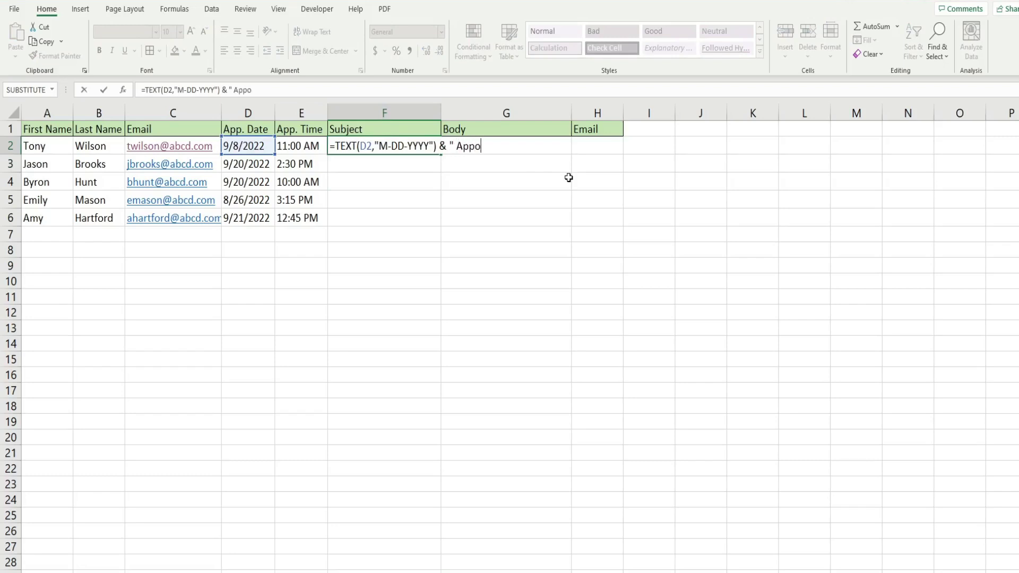
type("intment\"")
key("Return")
left_click(414, 144)
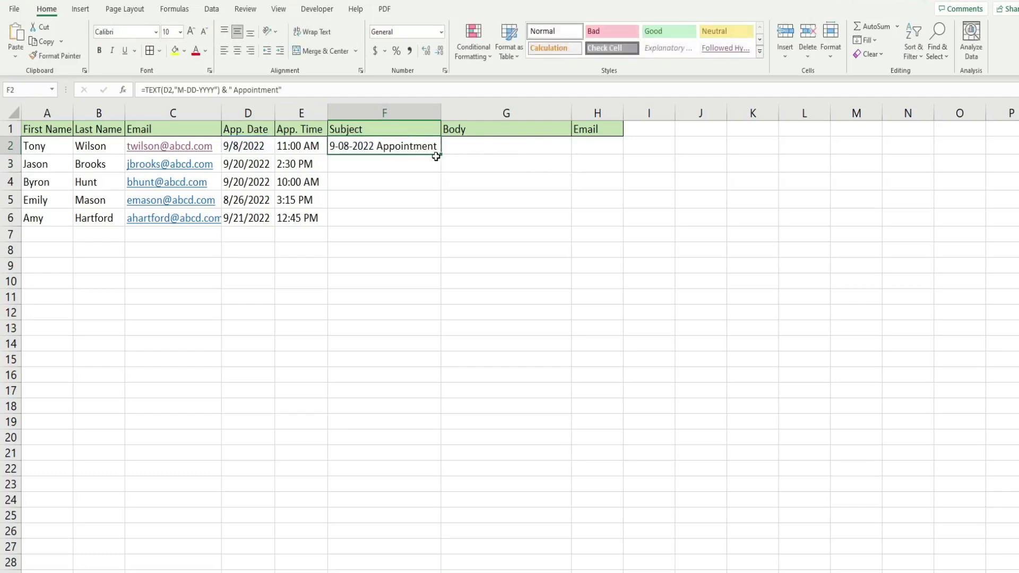
double_click(440, 154)
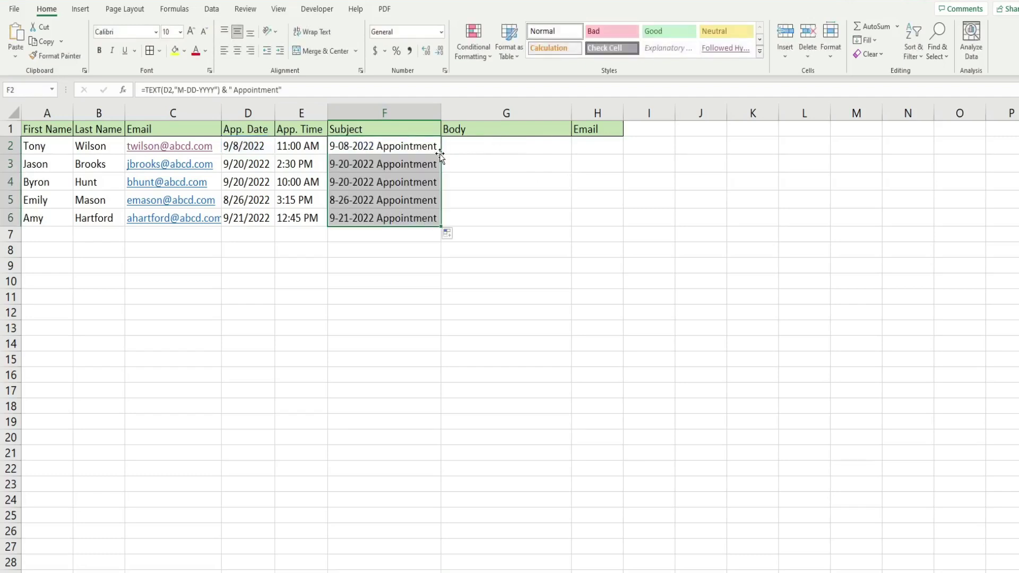
- Start G2's Body formula with "Hello", A2's first name and the XYZ Company reminder line
left_click(503, 148)
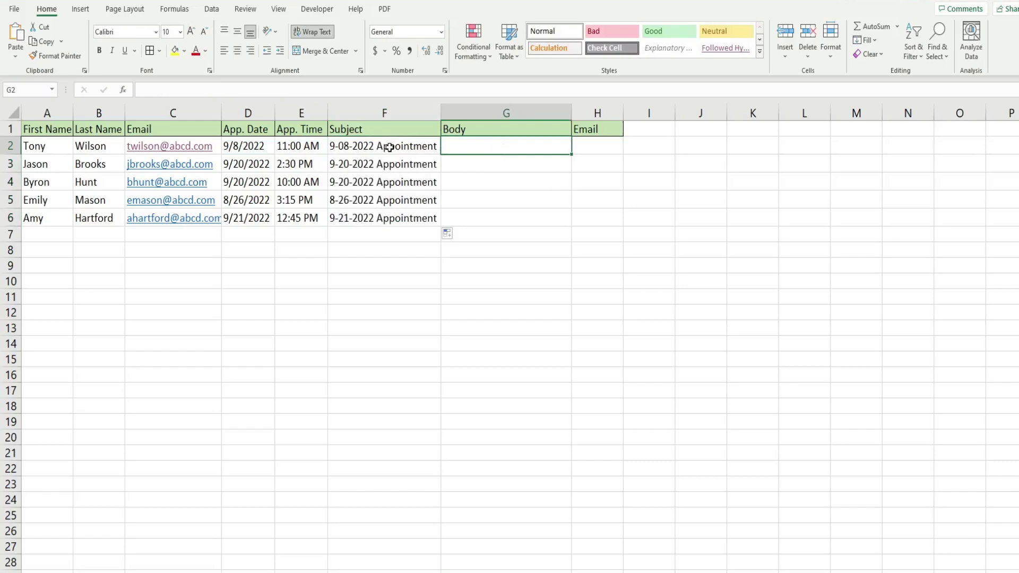
left_click(353, 146)
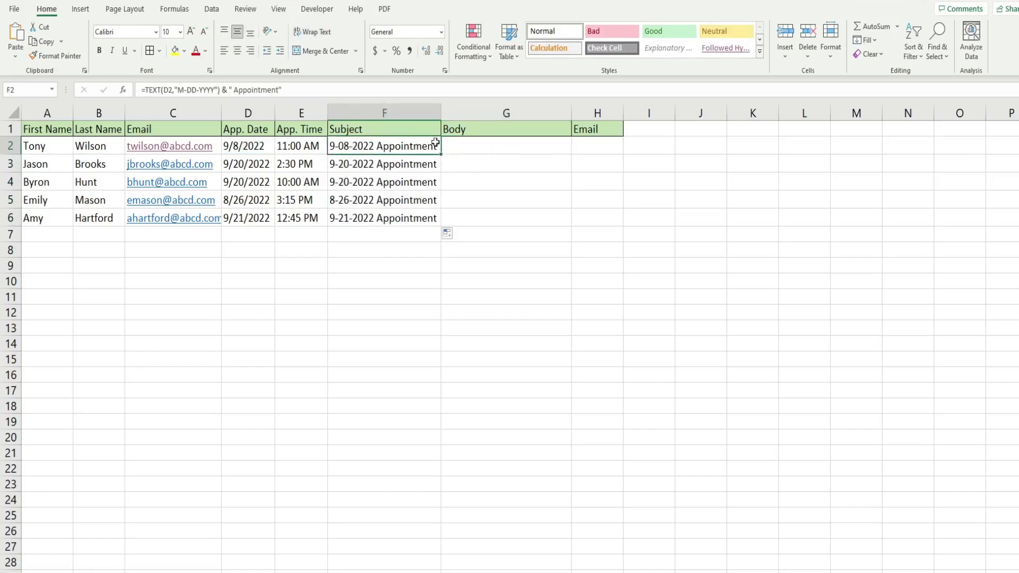
left_click(489, 148)
double_click(494, 144)
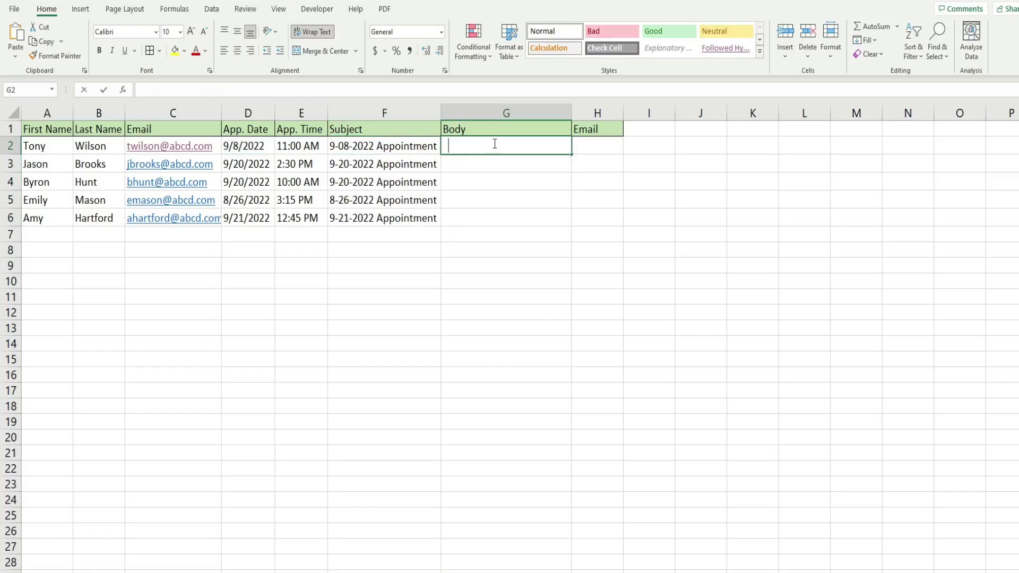
type("=\"Hello")
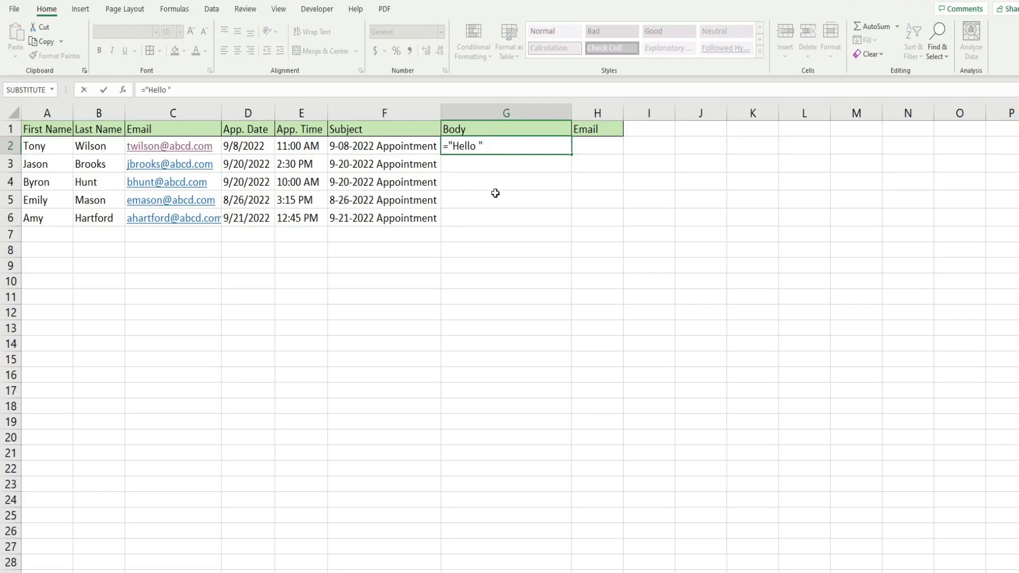
type("&")
left_click(46, 148)
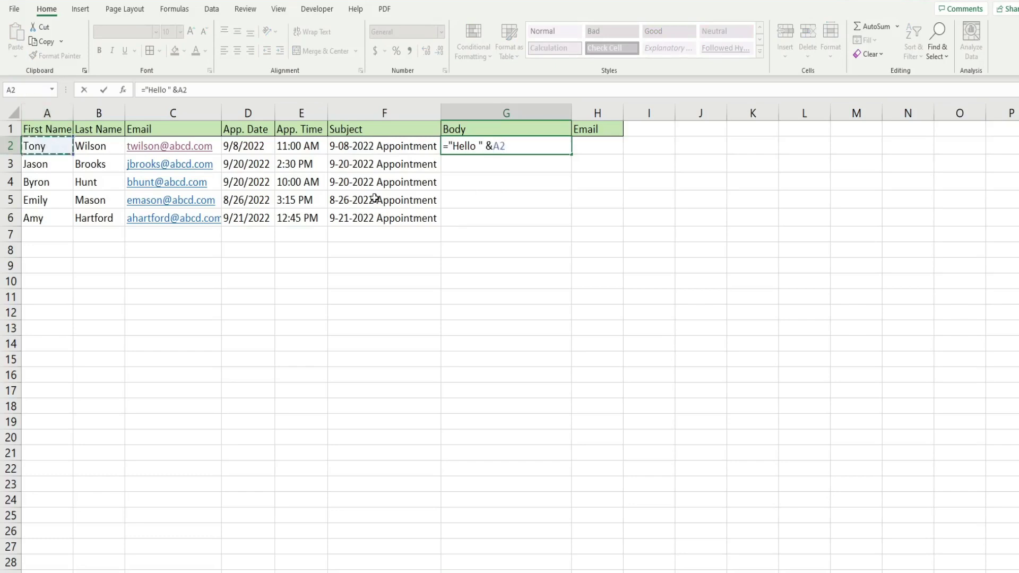
type("& \",")
type("%0A")
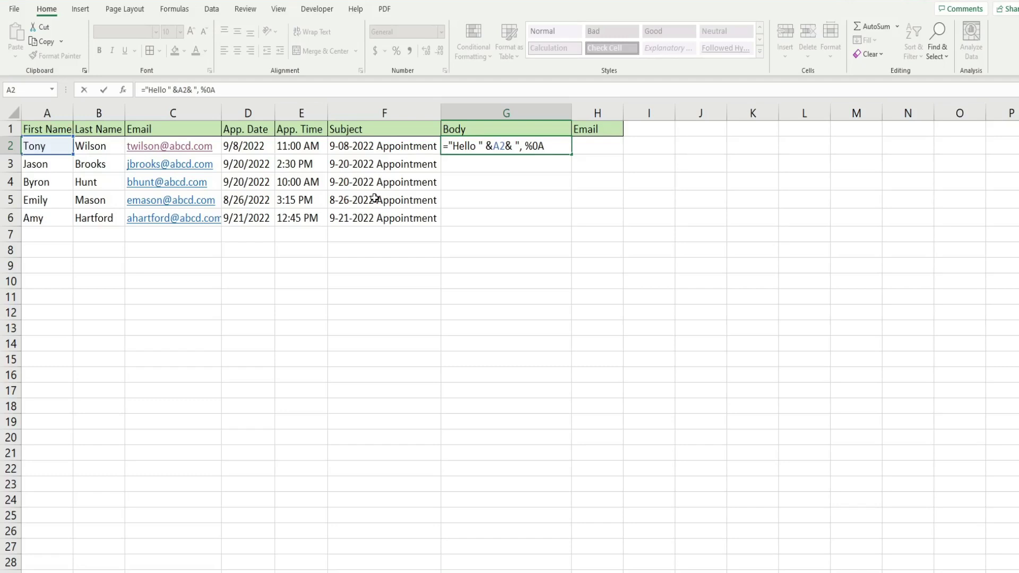
type("%0AThis i")
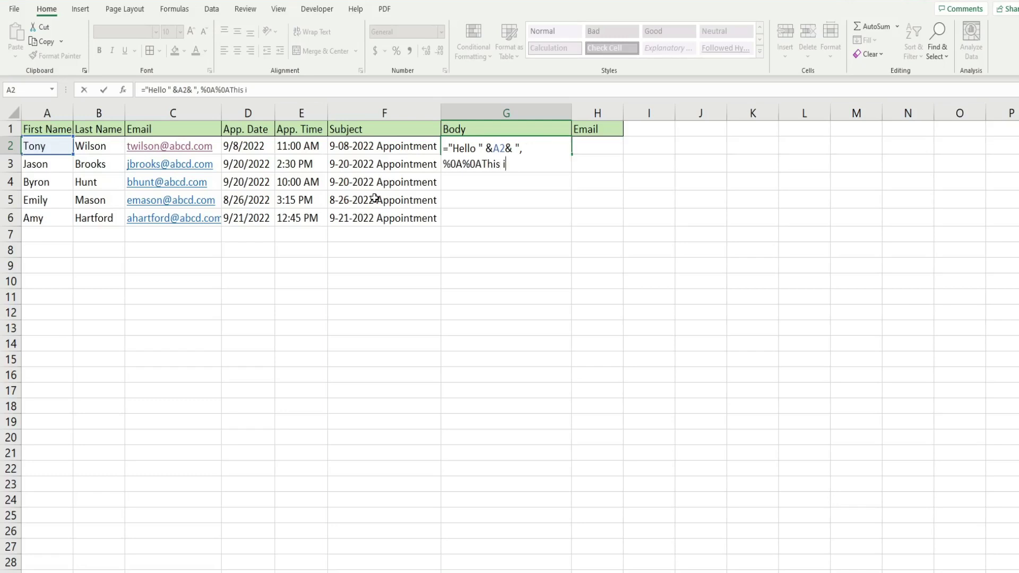
type("s a reminder")
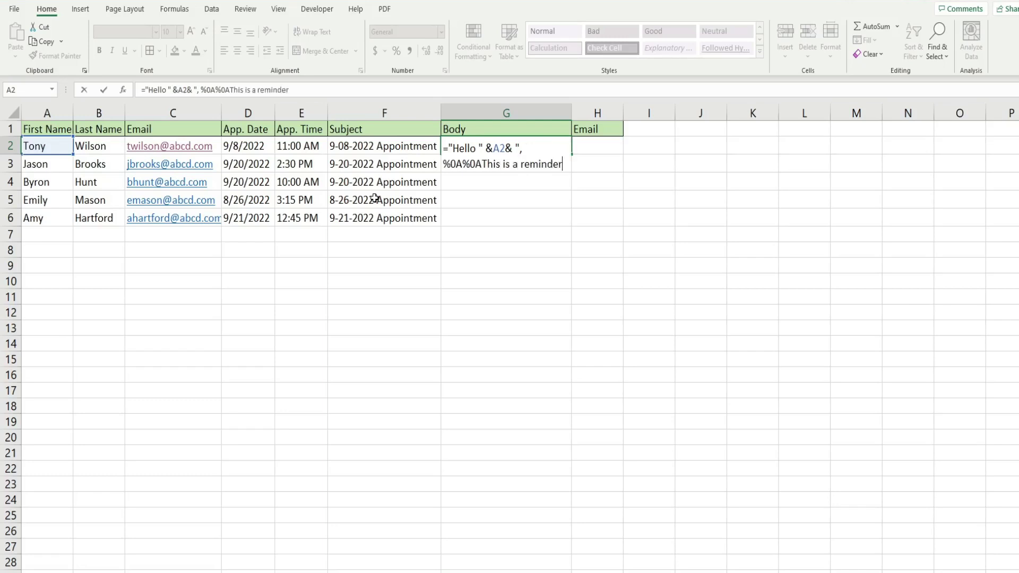
type(" that you")
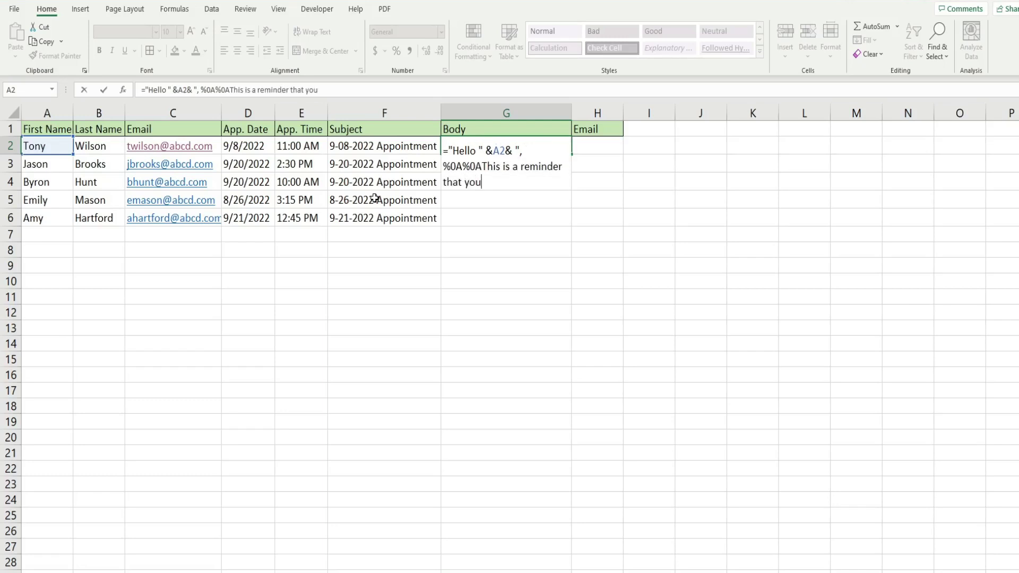
type("r appointment with")
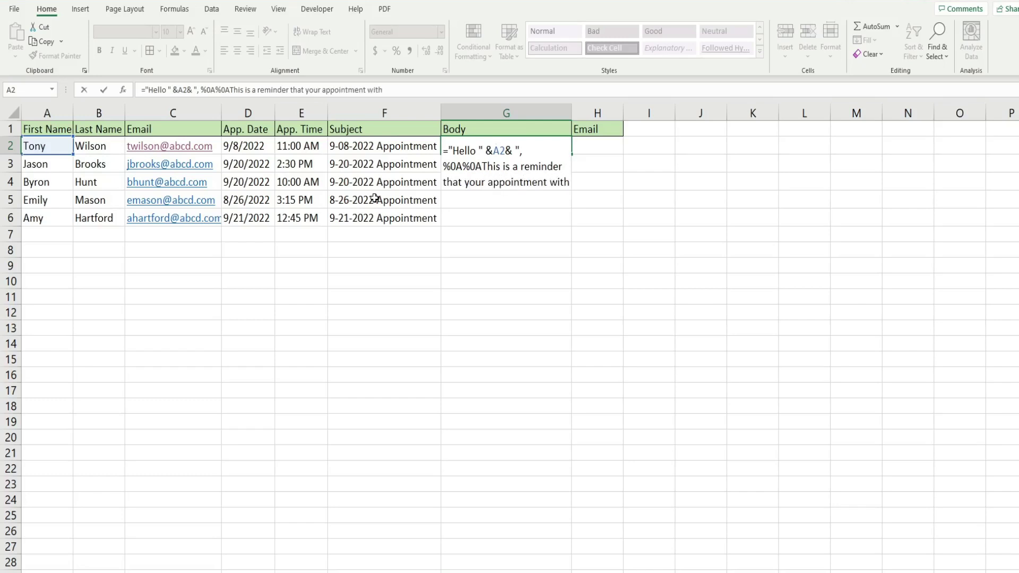
type(" XYX")
key("BackSpace")
type("Z Company")
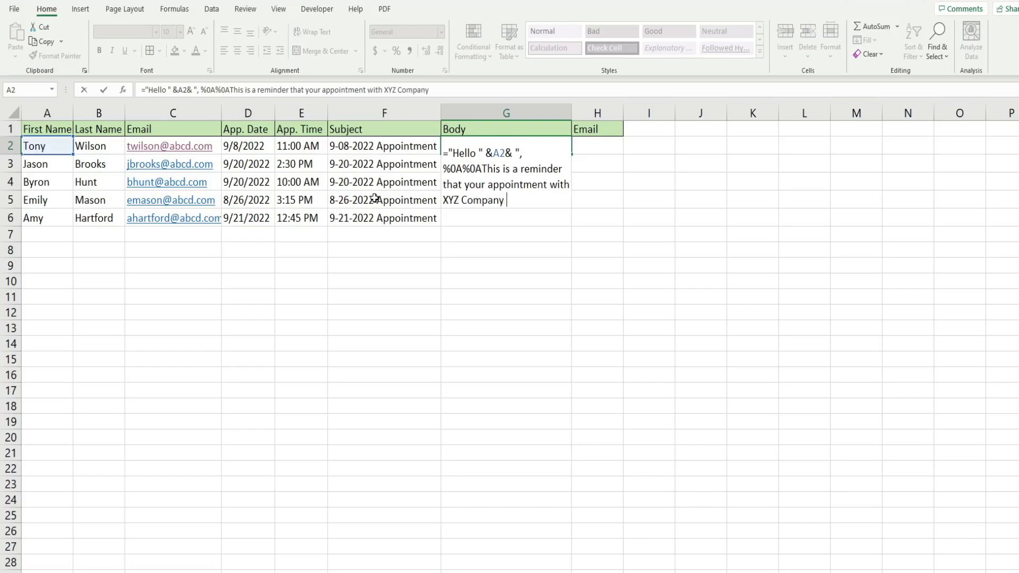
type(" is on \" &Text(")
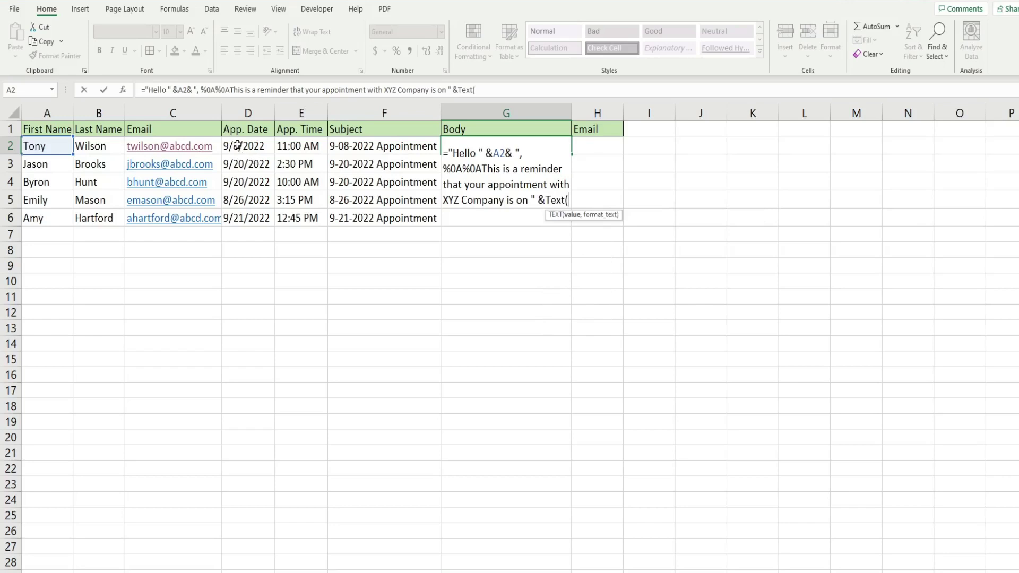
- Finish the Body formula with D2 as M-DD-YYYY and E2 as H:MM AM/PM
left_click(237, 146)
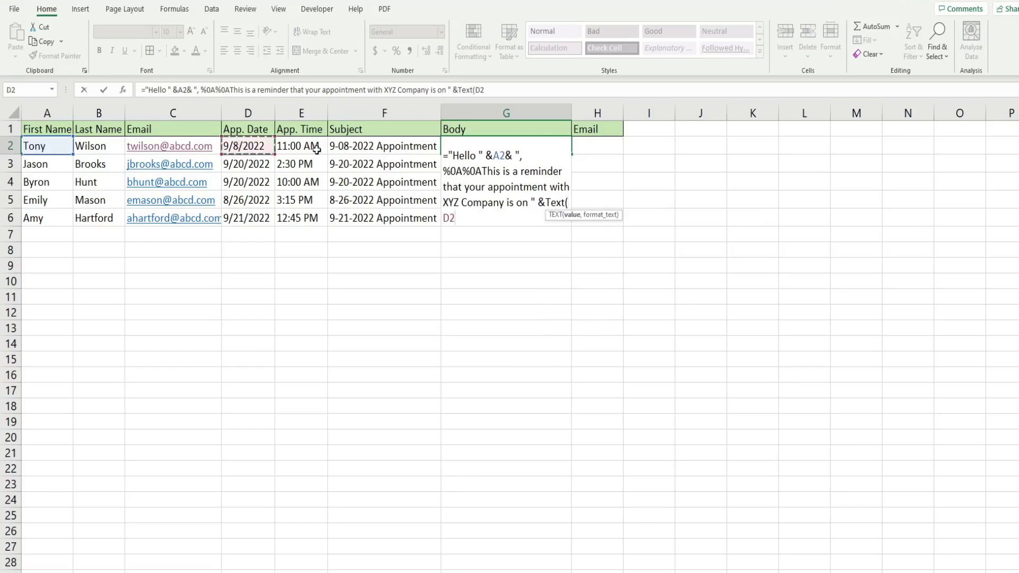
type(",\"")
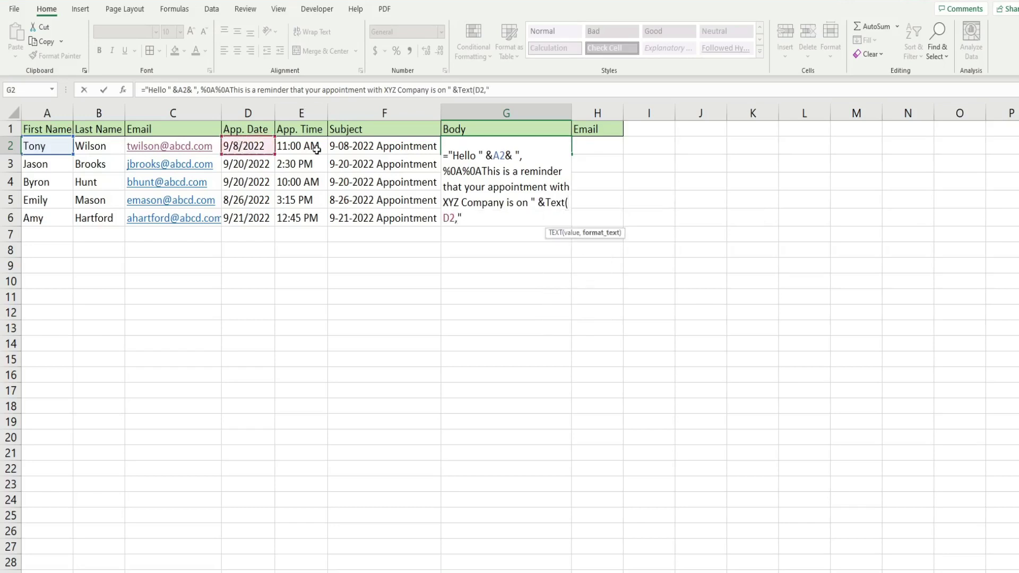
type("M-DD-YYYY\")")
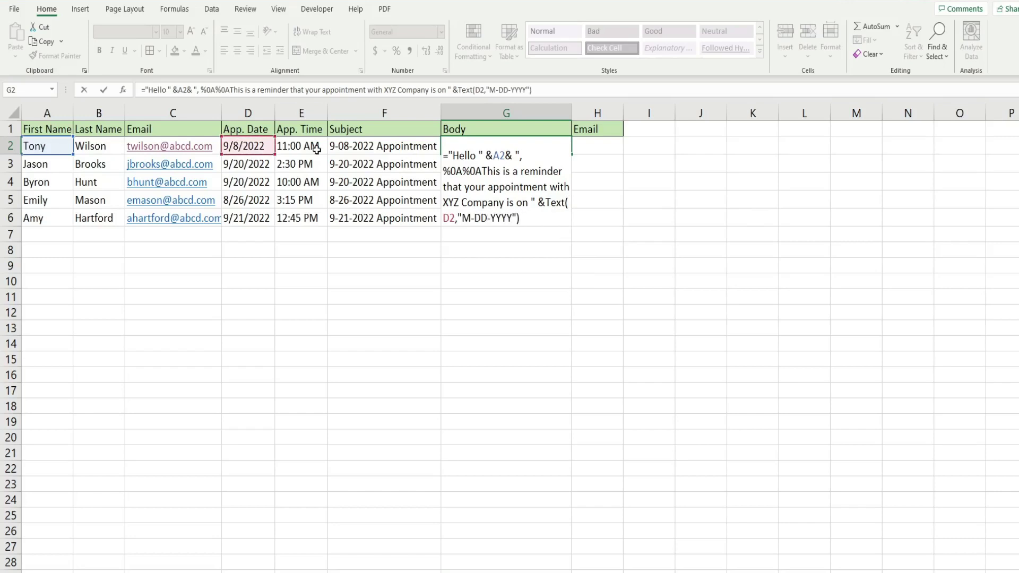
type(" &\" at\"")
key("BackSpace")
type("\" at &\" at \" &Text")
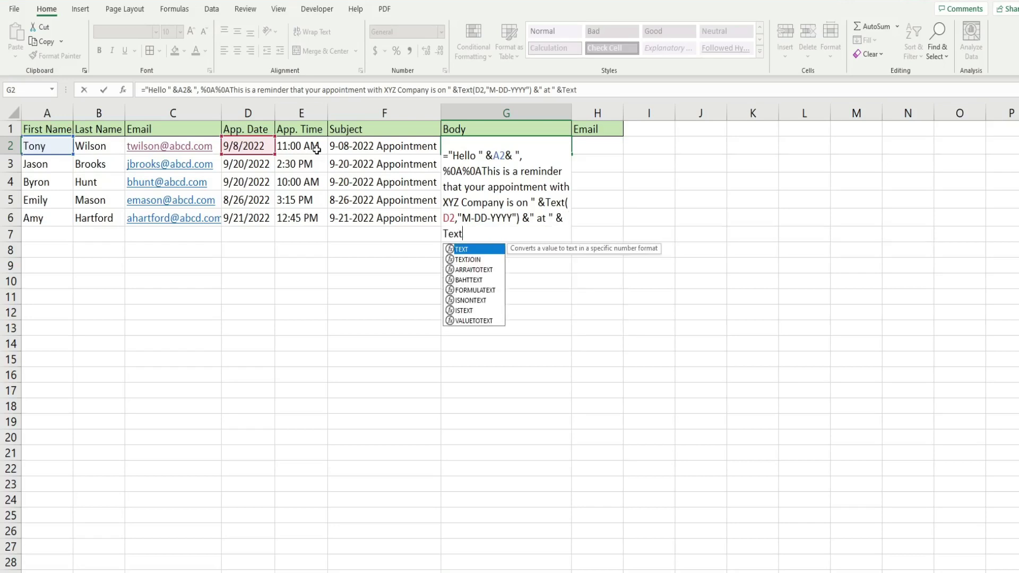
type("(")
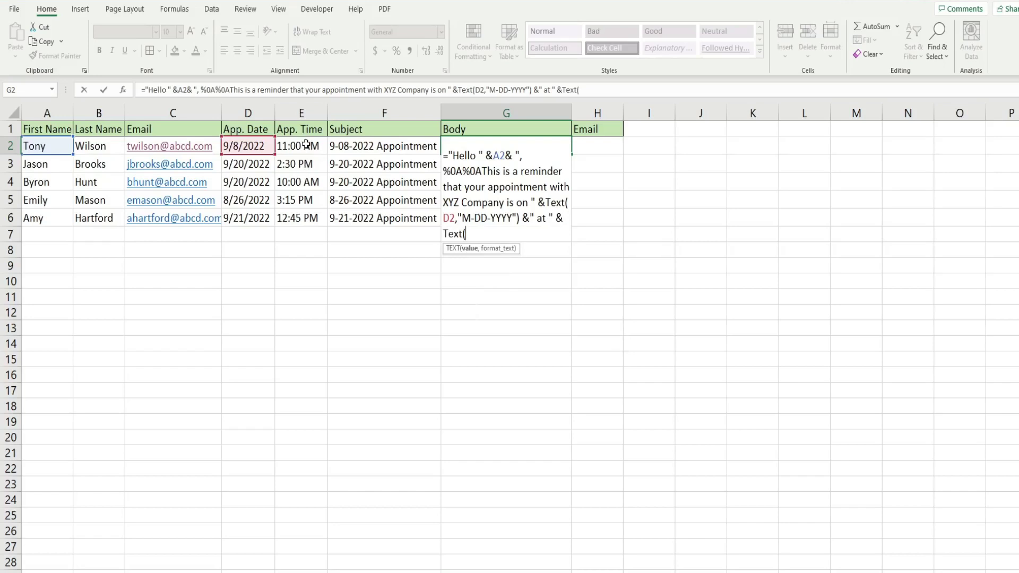
left_click(306, 145)
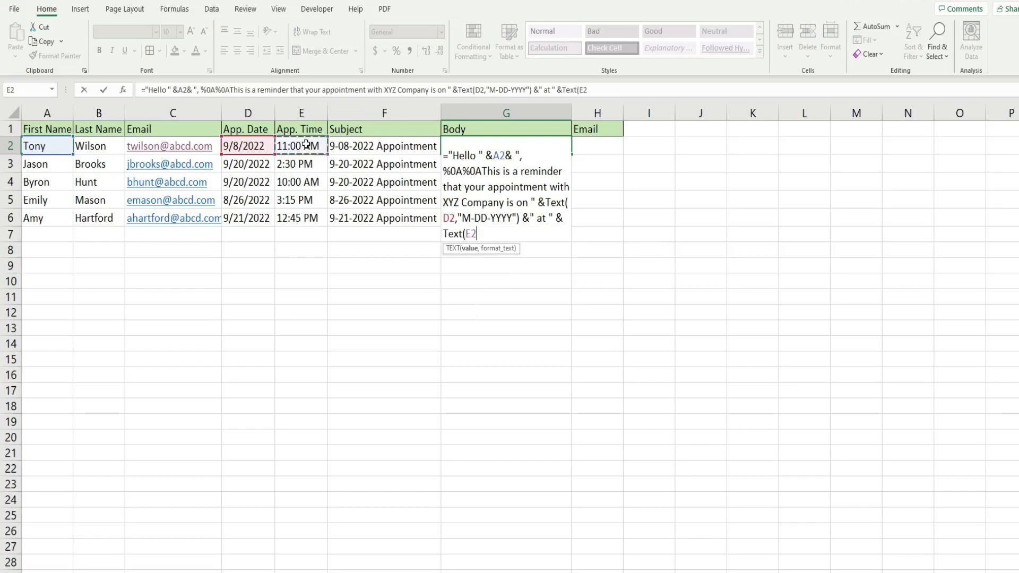
type(",\"")
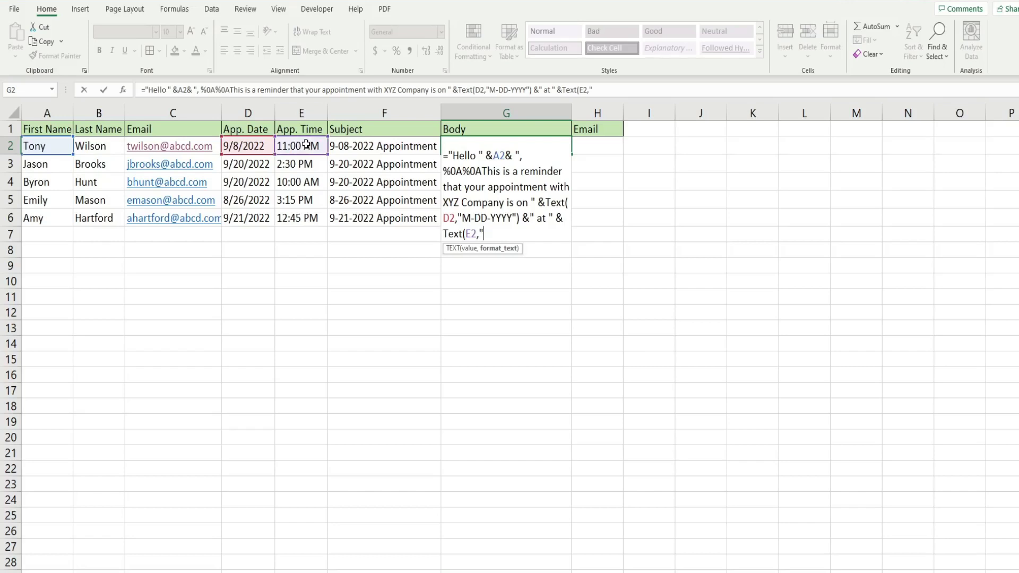
type("H:MM AM/P")
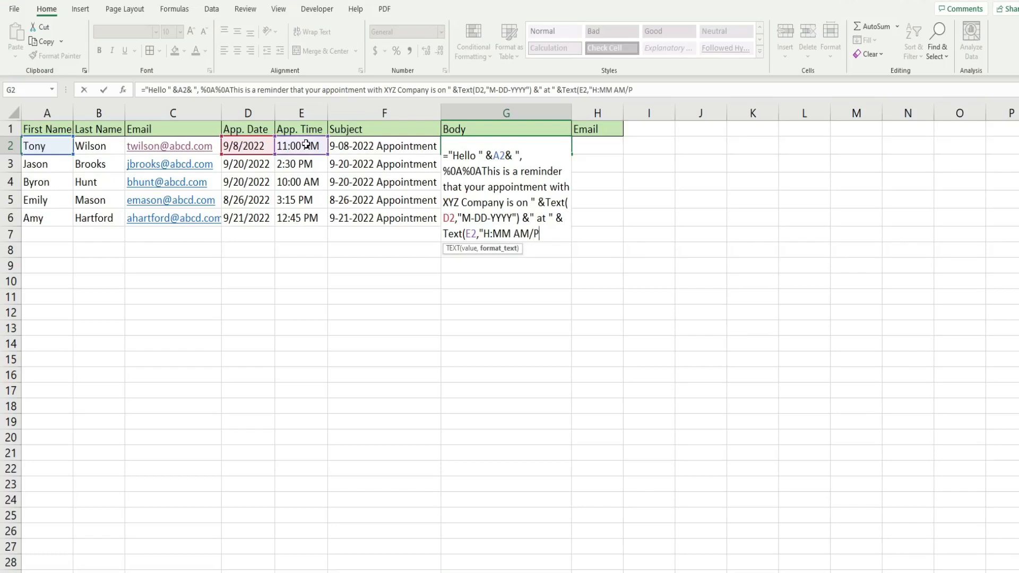
type("M\") &")
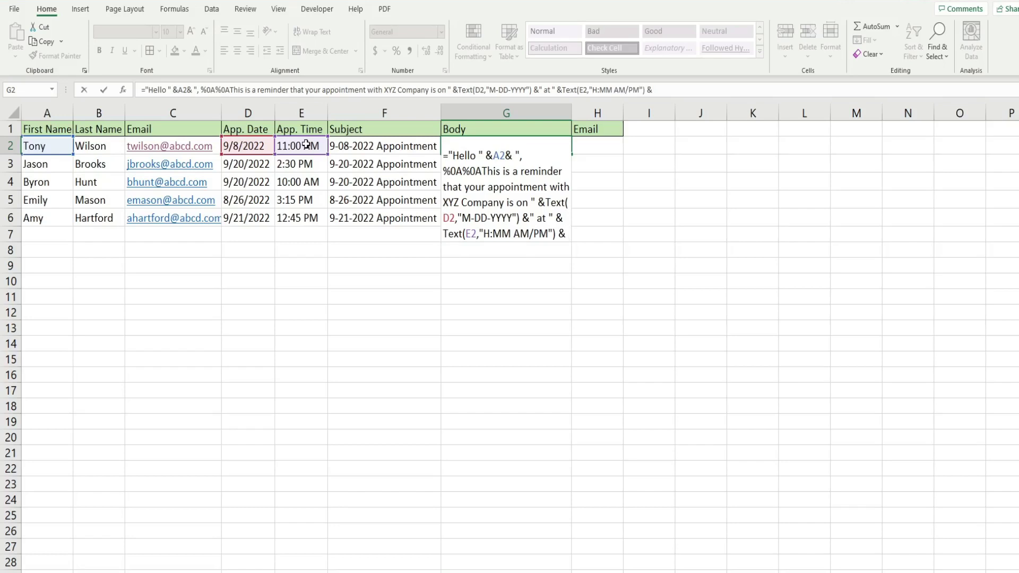
type(" \".\"")
key("Return")
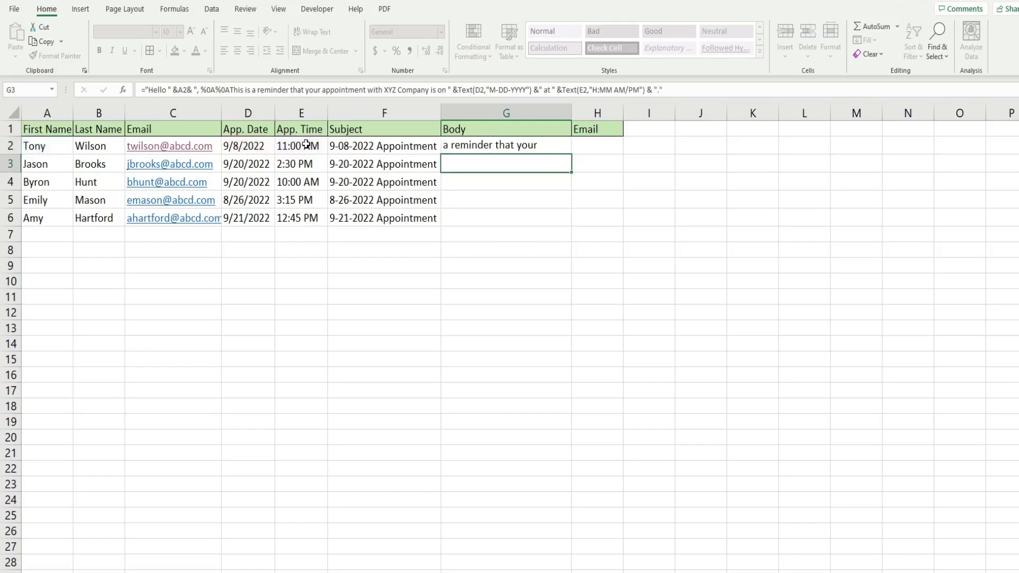
- Autofit row 2 to the wrapped body text and copy G2's Body formula down to G6
left_click(495, 143)
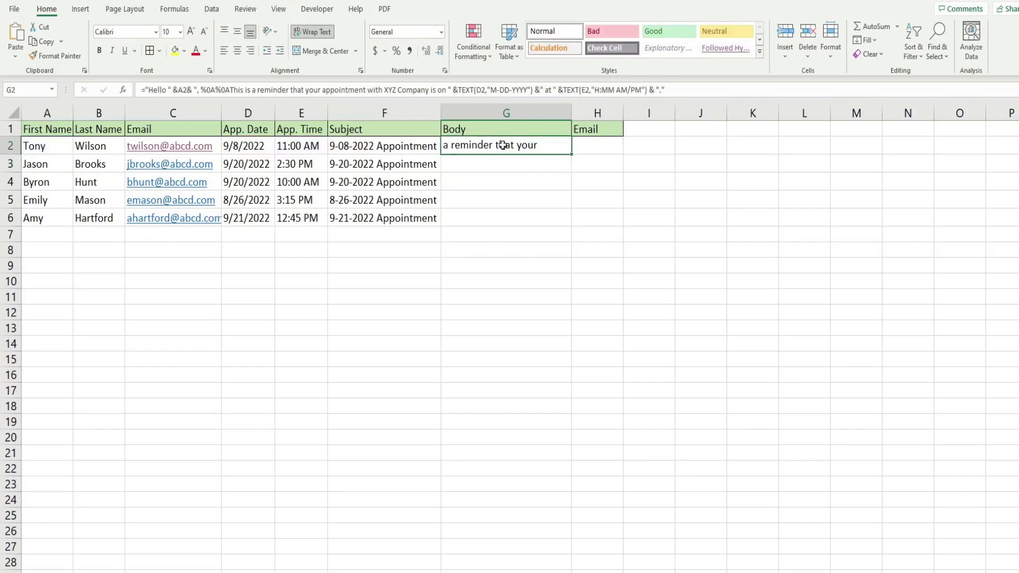
double_click(14, 154)
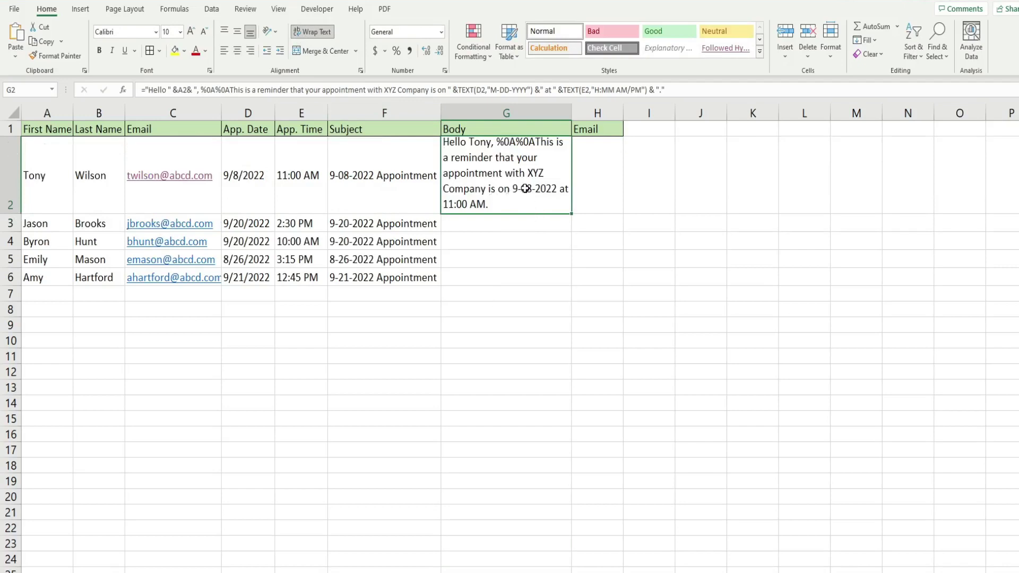
left_click_drag(571, 214, 567, 285)
- Begin a HYPERLINK formula in H2 with "mailto:", recipient C2 and "?subject="
left_click(604, 194)
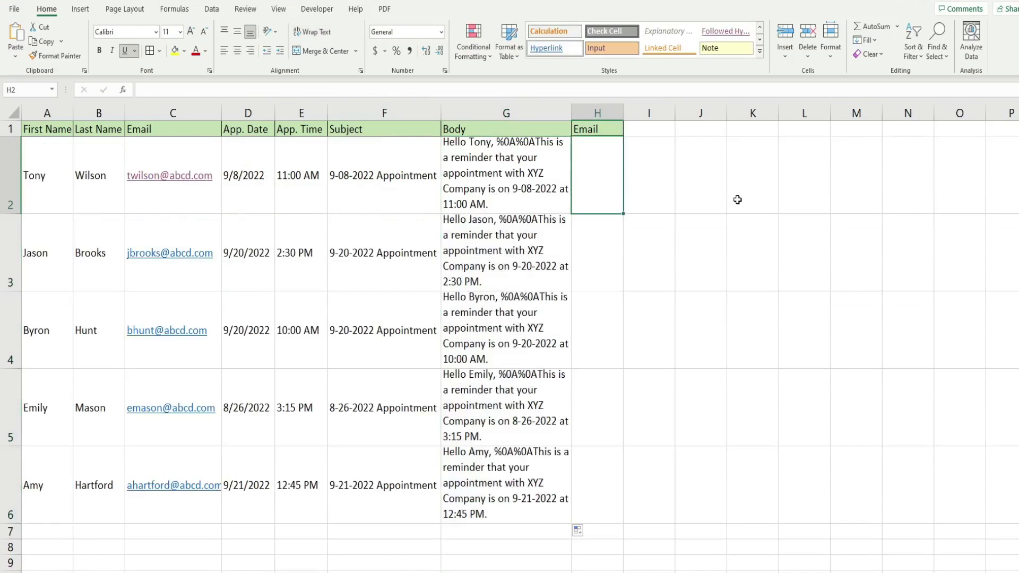
type("=H")
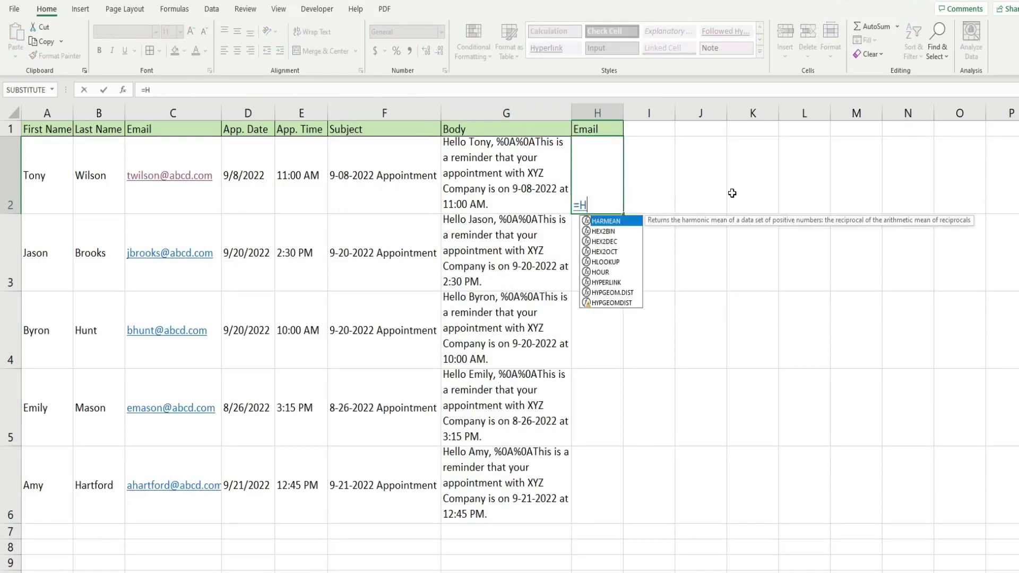
key("Down")
key("Down")
key("Down")
key("Down")
key("Down")
key("Down")
key("Tab")
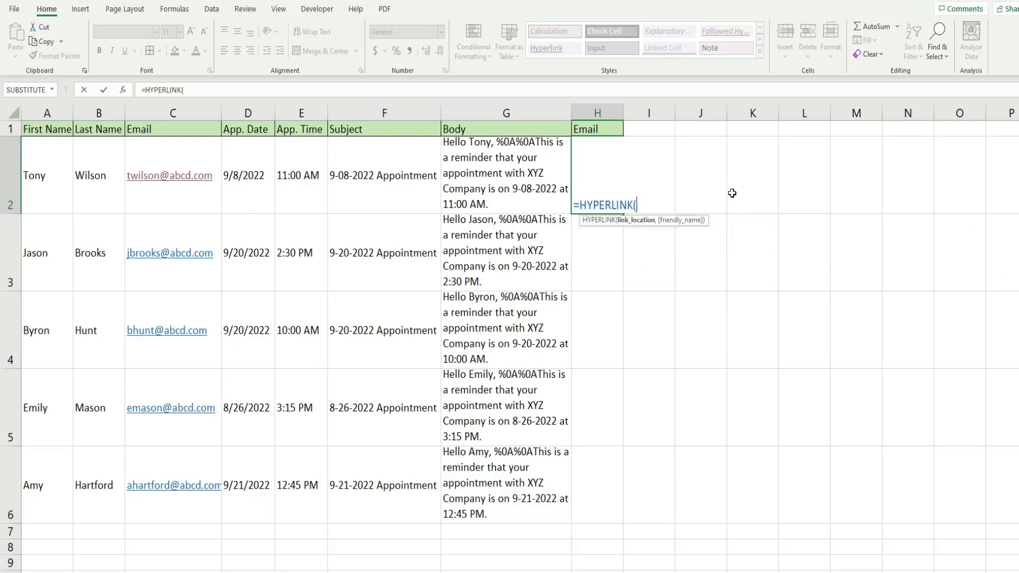
type("\"mailto:")
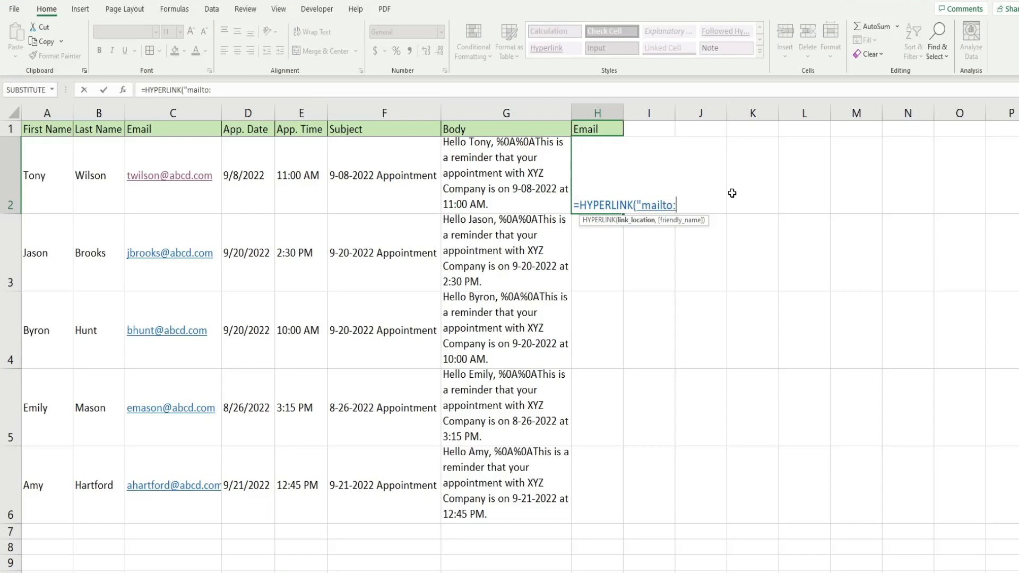
type("\" &")
left_click(145, 201)
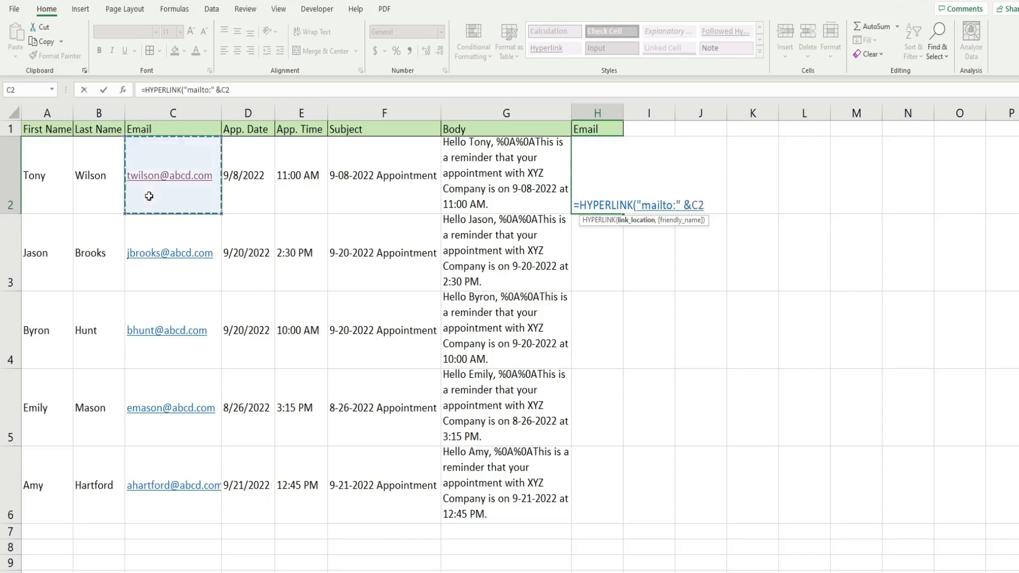
type("&")
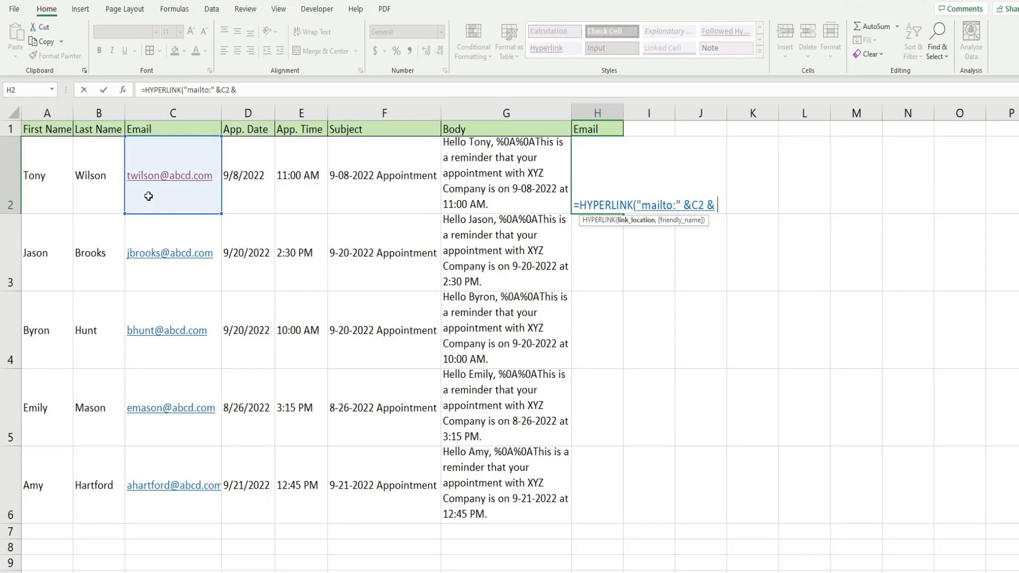
type(" \"?subject=\"")
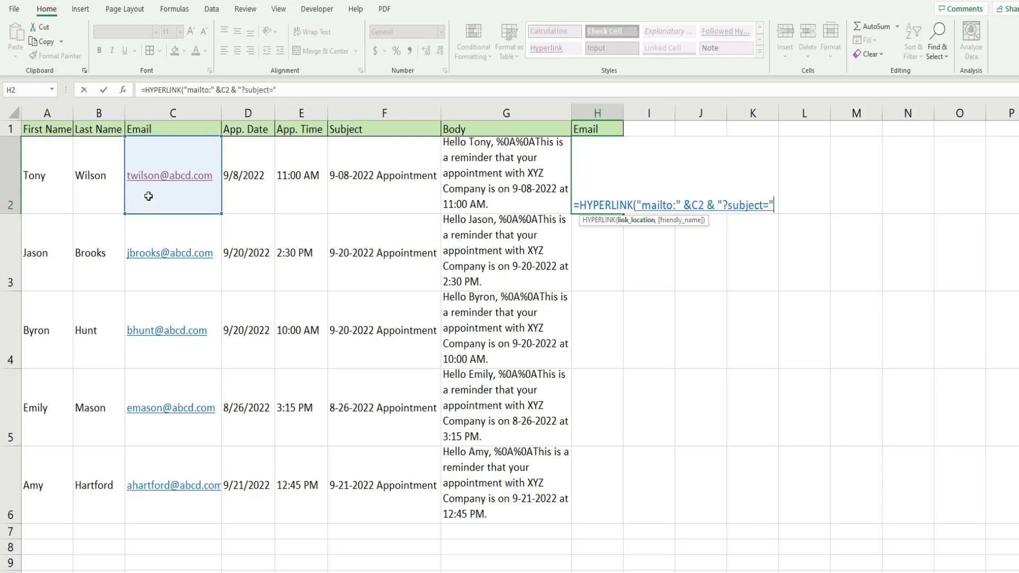
type(" &")
- Add subject F2, "&body=" with G2, and the link text "Send Email"
left_click(378, 193)
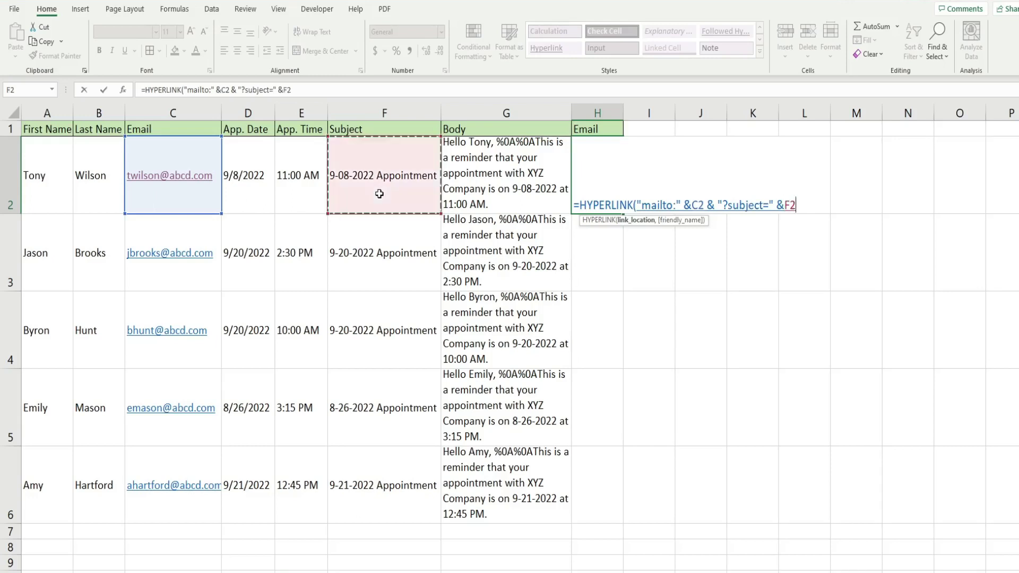
type("&")
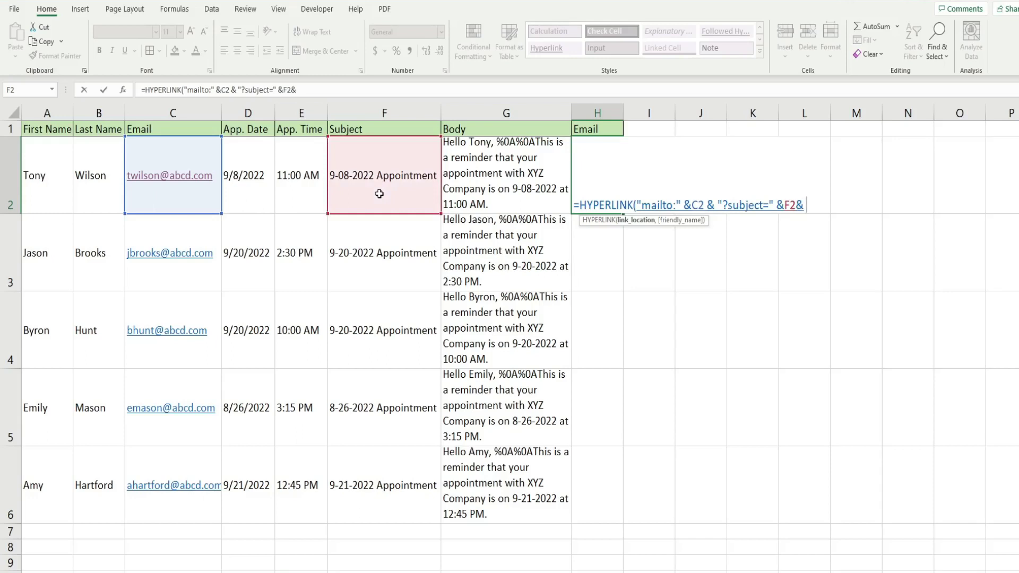
type(" \"&body")
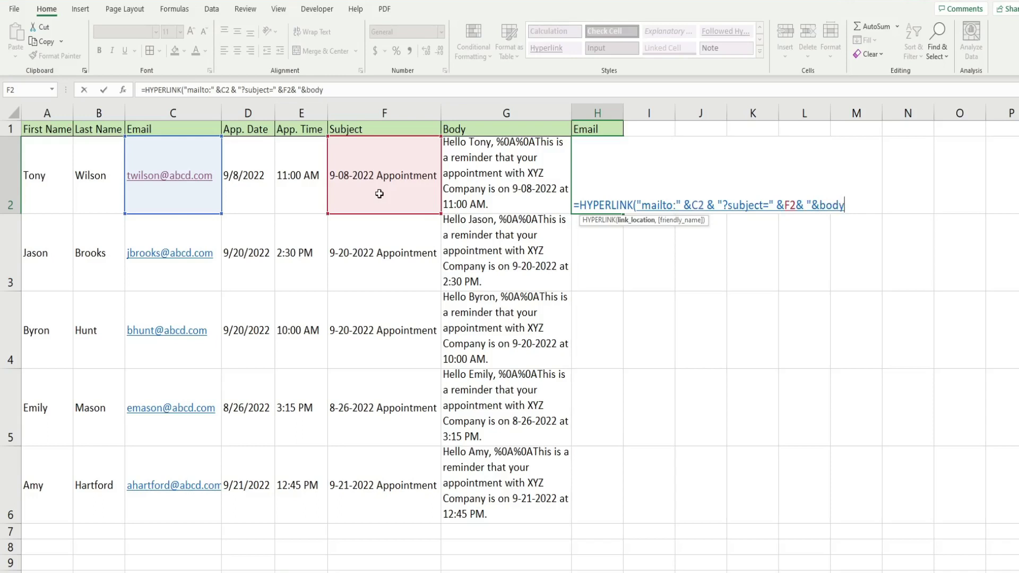
type("=\"&")
left_click(502, 190)
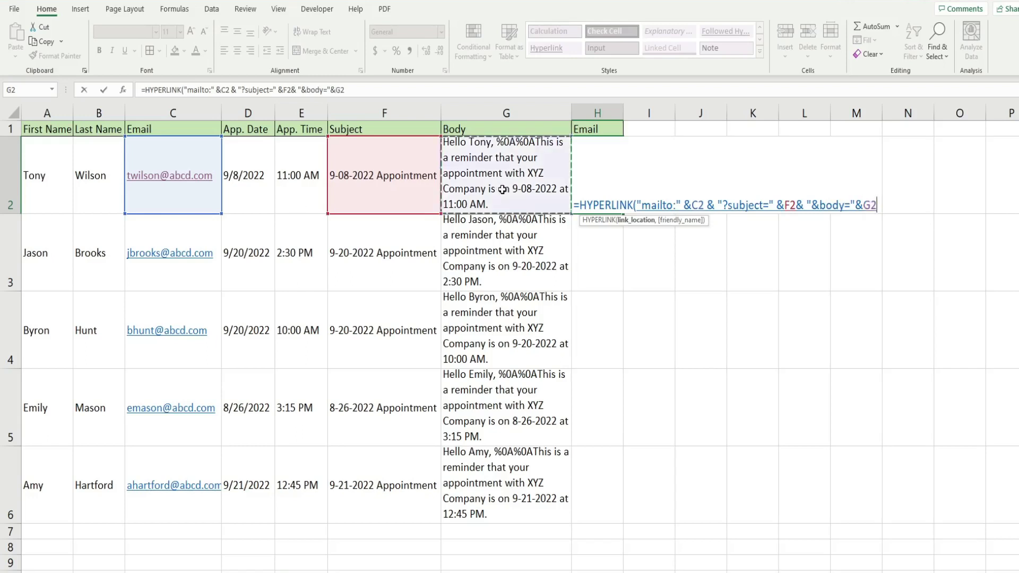
type(",")
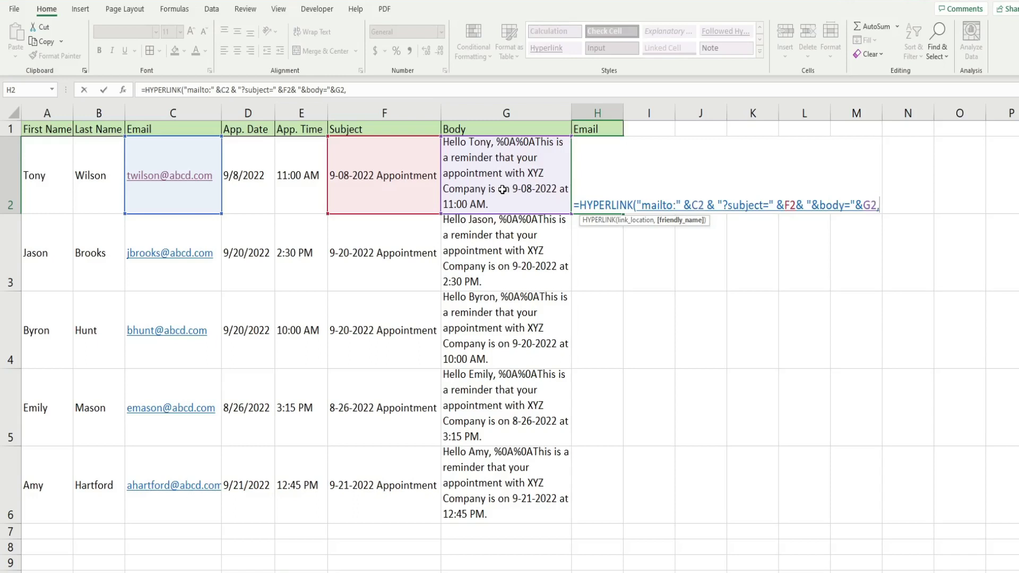
type("\"")
type("Send Email")
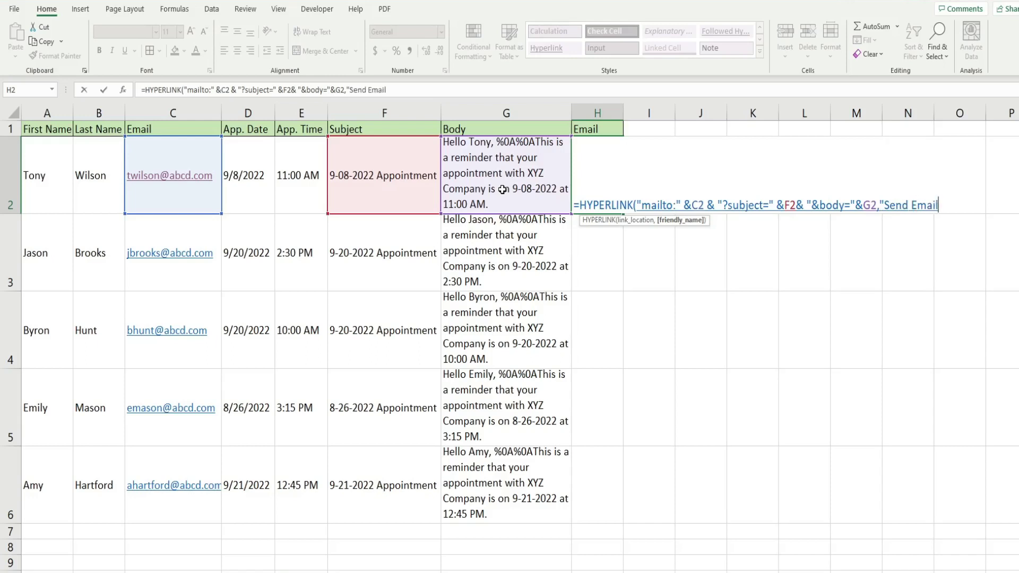
type("\")")
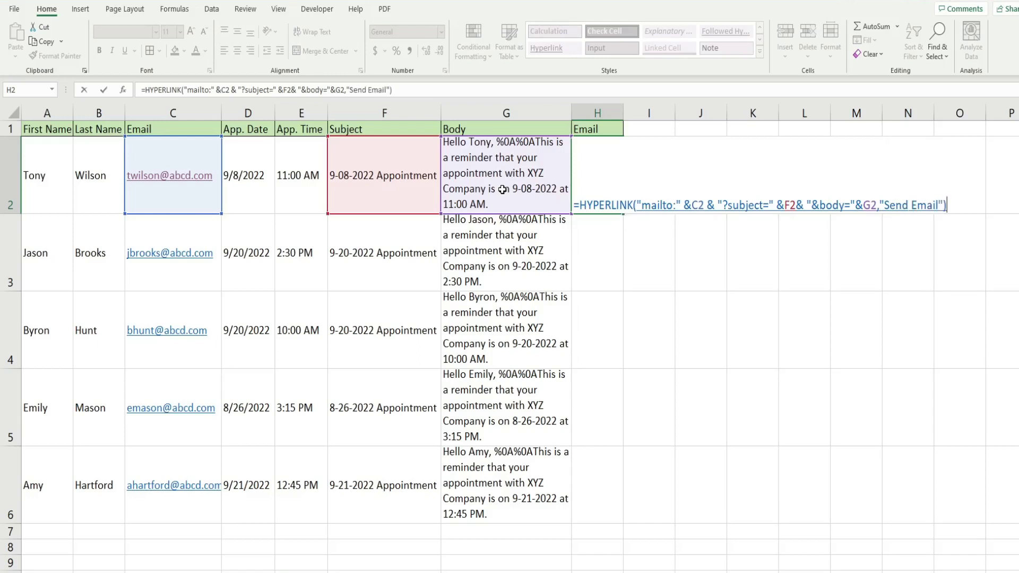
key("Return")
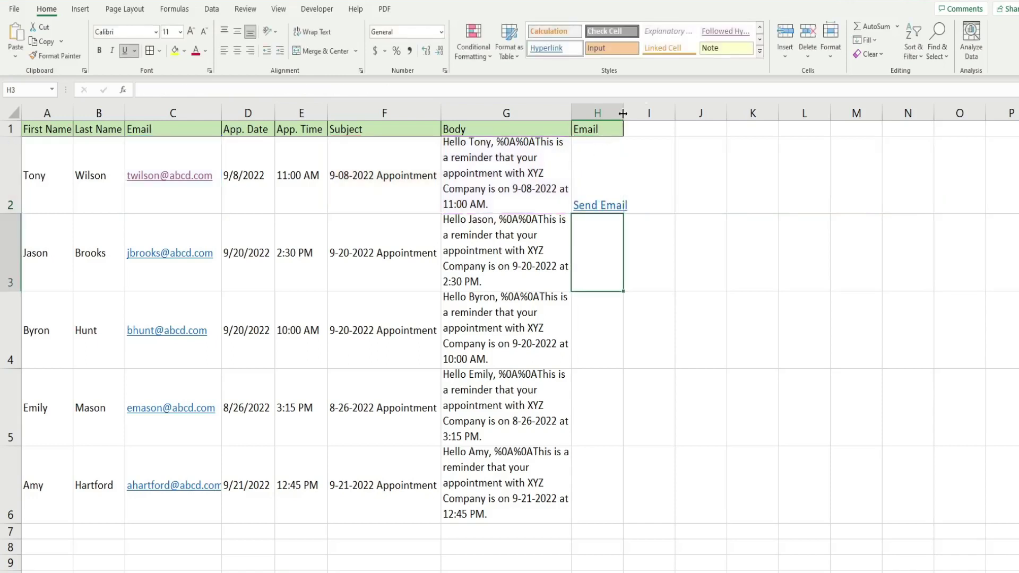
- Widen column H, fill H2's Send Email link down to H6, and open H3's reminder email
left_click_drag(624, 113, 633, 114)
left_click(628, 191)
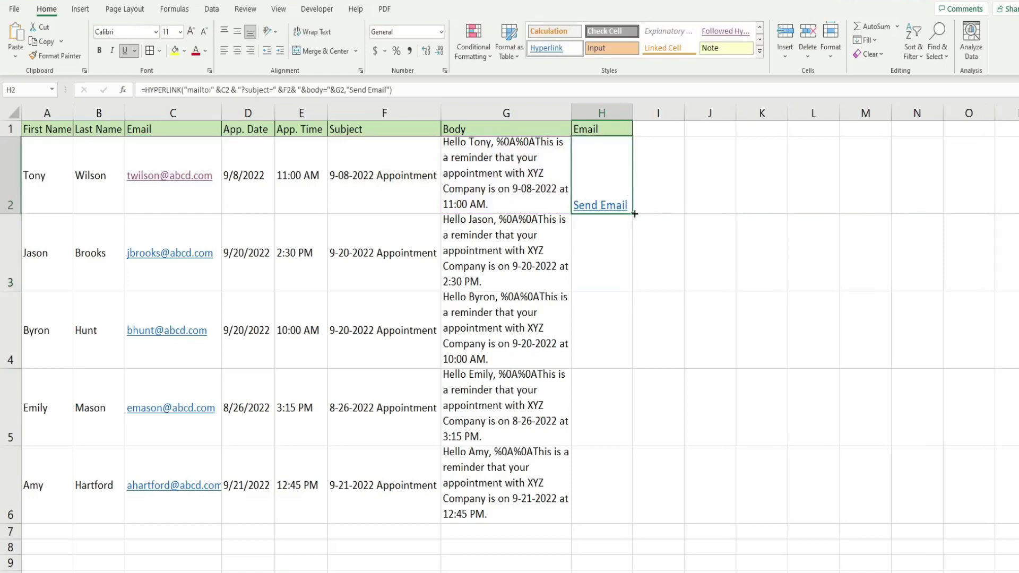
double_click(633, 212)
left_click(671, 234)
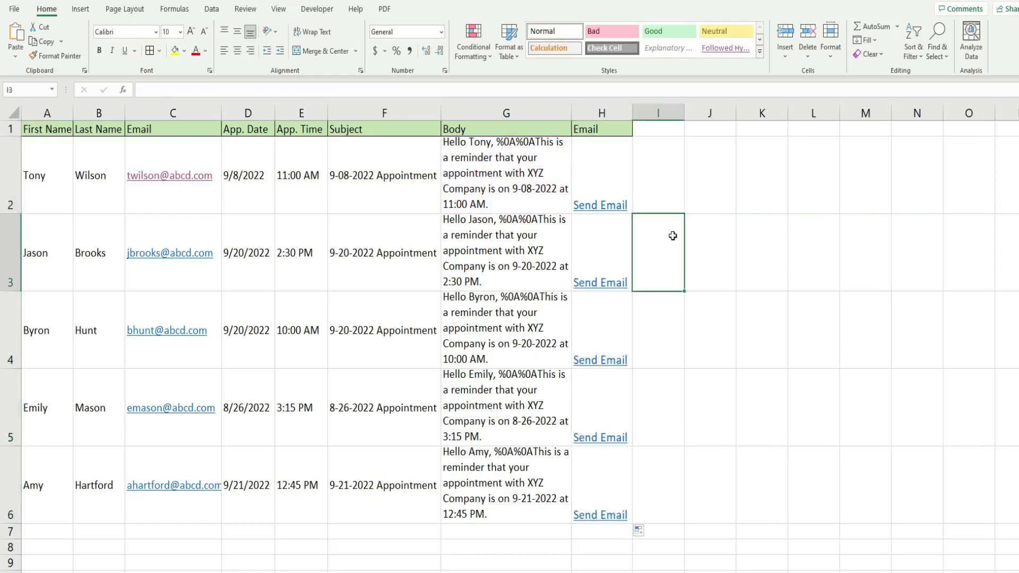
left_click(609, 285)
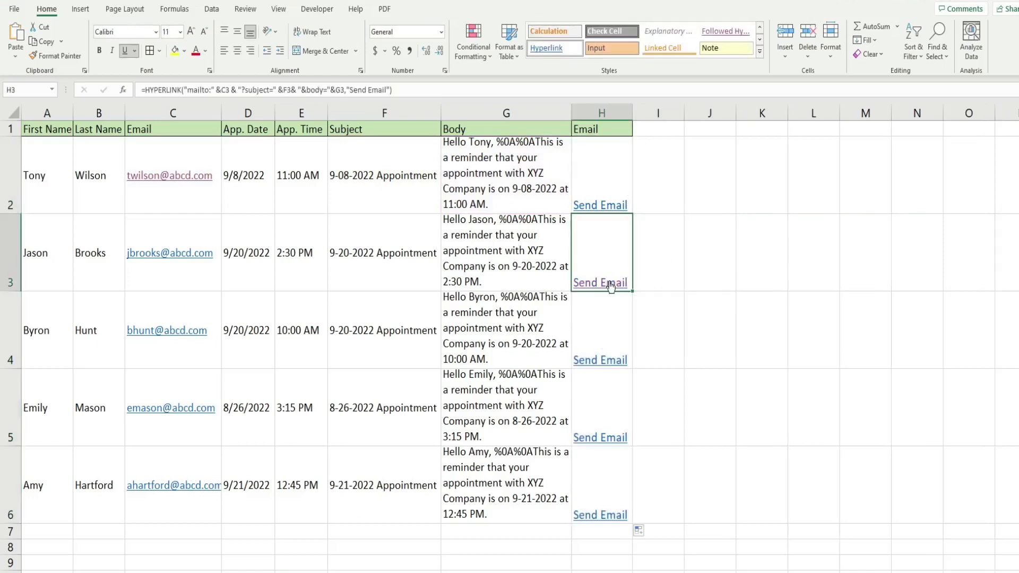